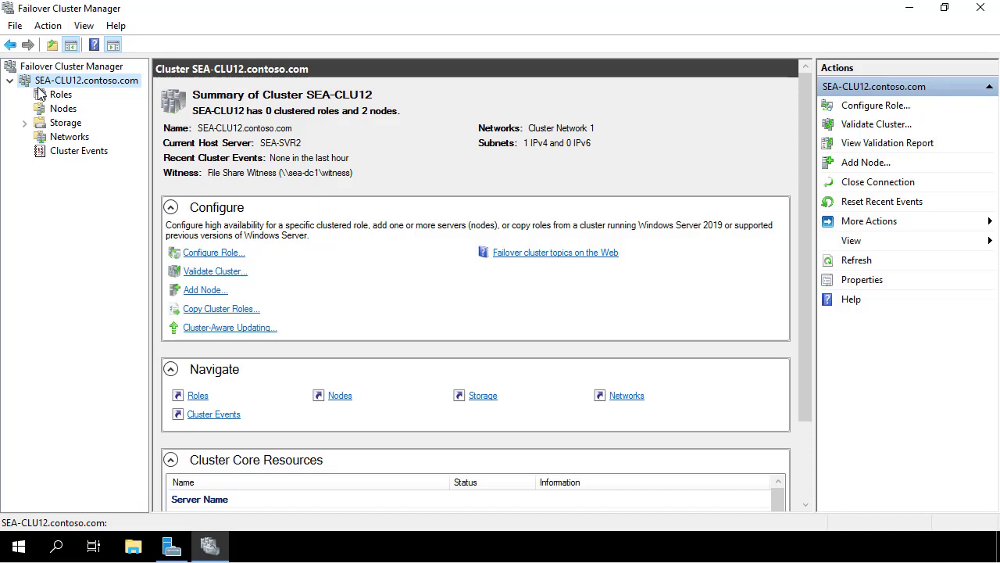
From the cluster's Roles, start a new virtual hard disk targeting node SEA-SVR1
{"action": "left_click", "coordinate": [54, 94]}
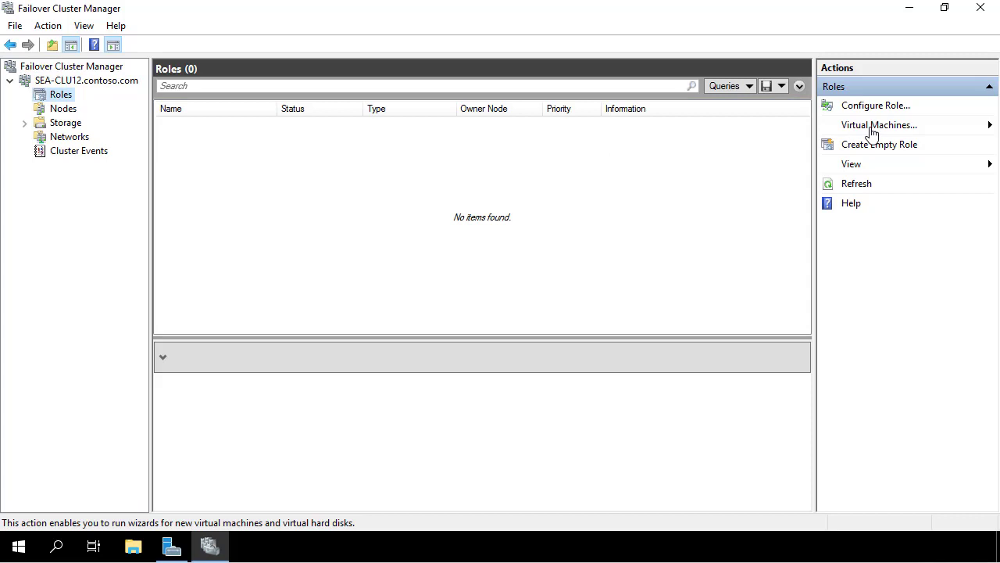
{"action": "left_click", "coordinate": [872, 131]}
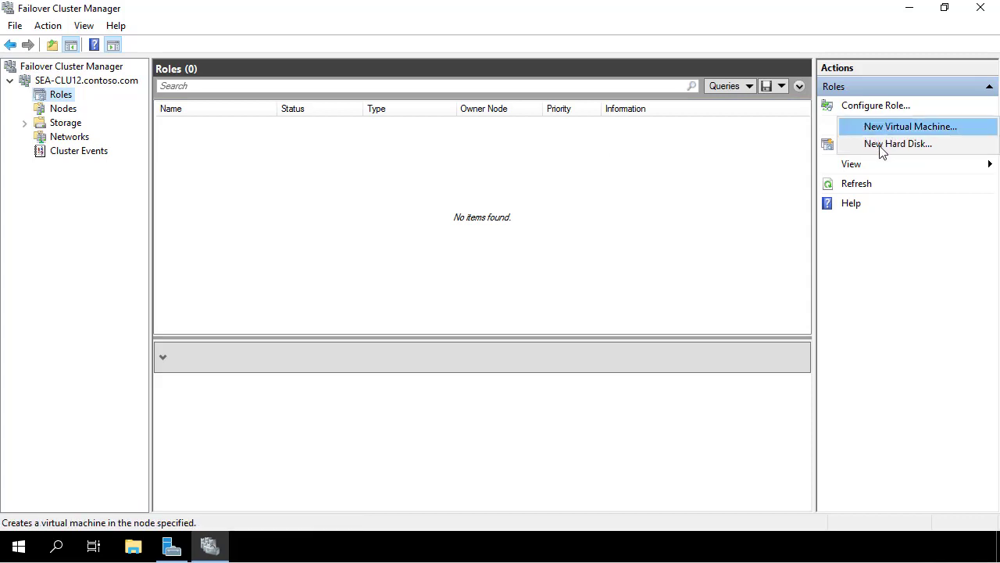
{"action": "left_click", "coordinate": [877, 146]}
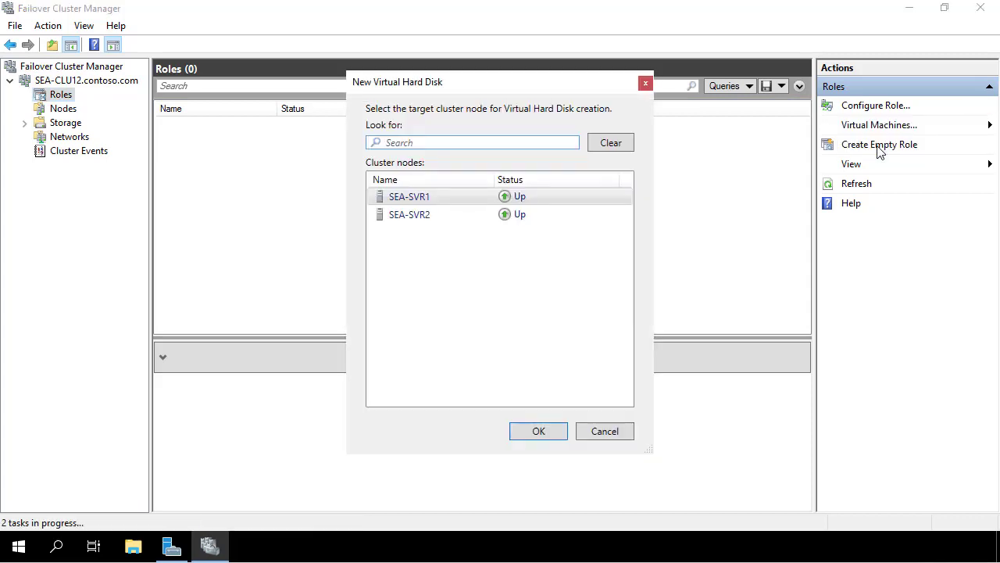
{"action": "left_click", "coordinate": [391, 196]}
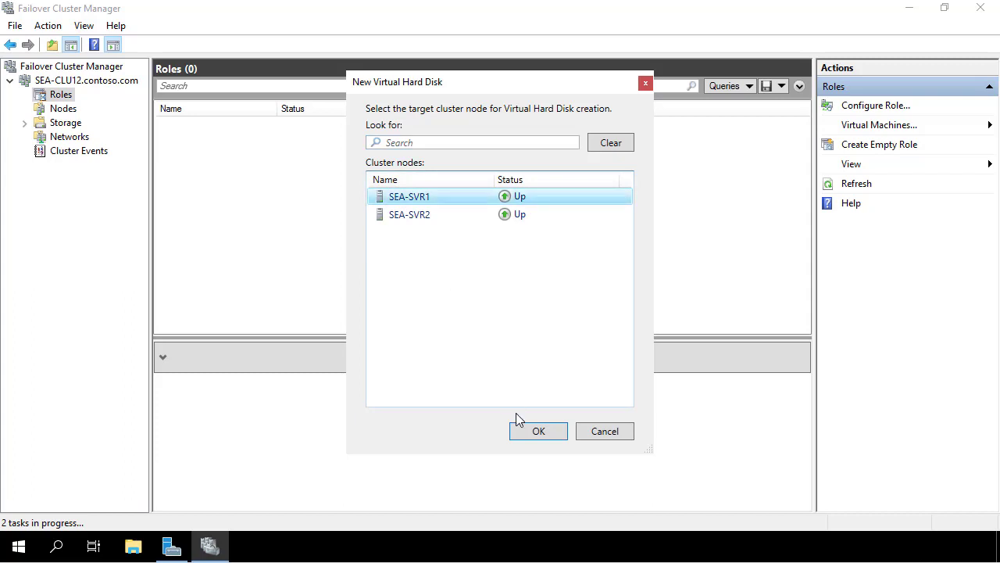
Confirm SEA-SVR1, keep the VHDX format and dynamically expanding type, and name the disk HA-VHD
{"action": "left_click", "coordinate": [518, 432]}
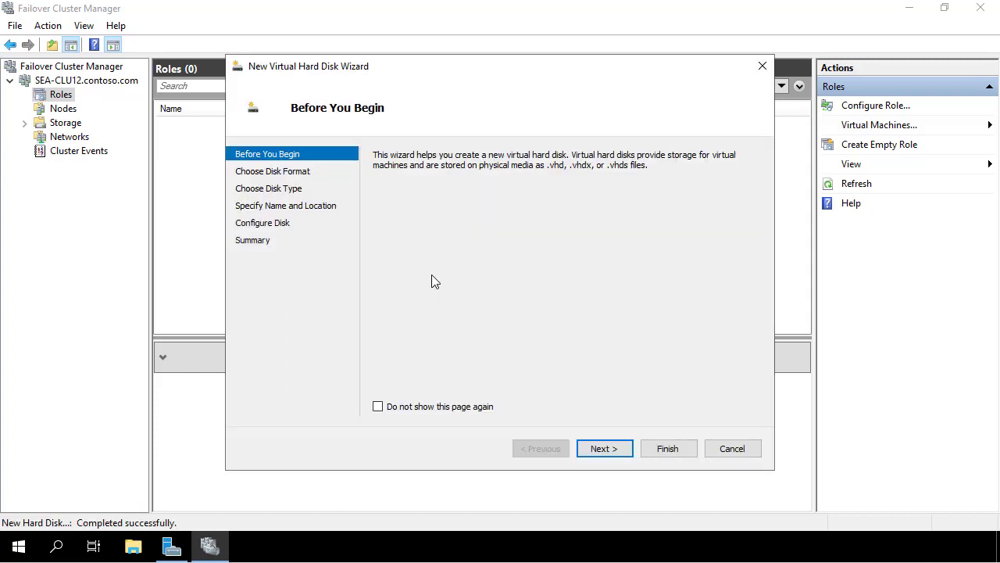
{"action": "left_click", "coordinate": [604, 450]}
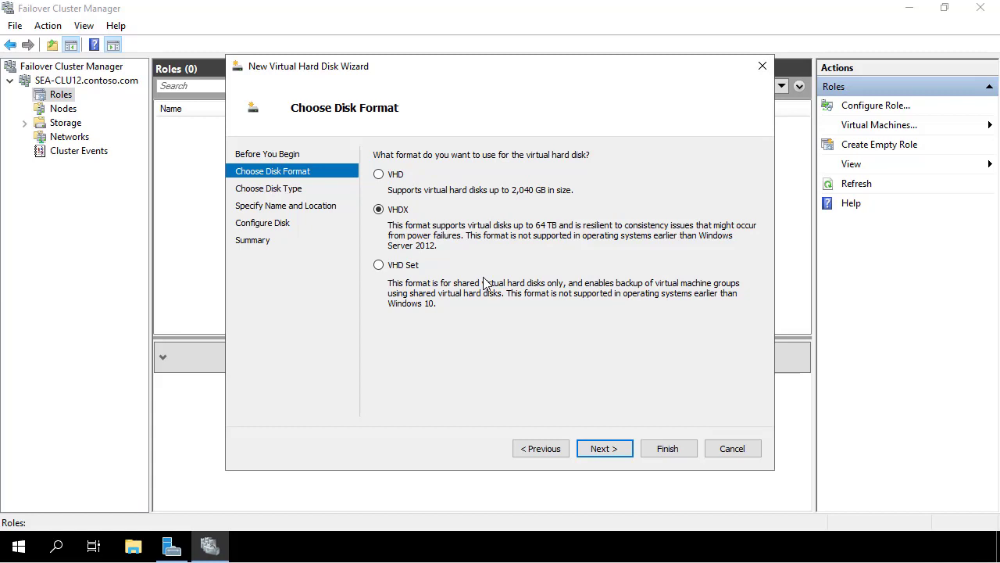
{"action": "left_click", "coordinate": [604, 450]}
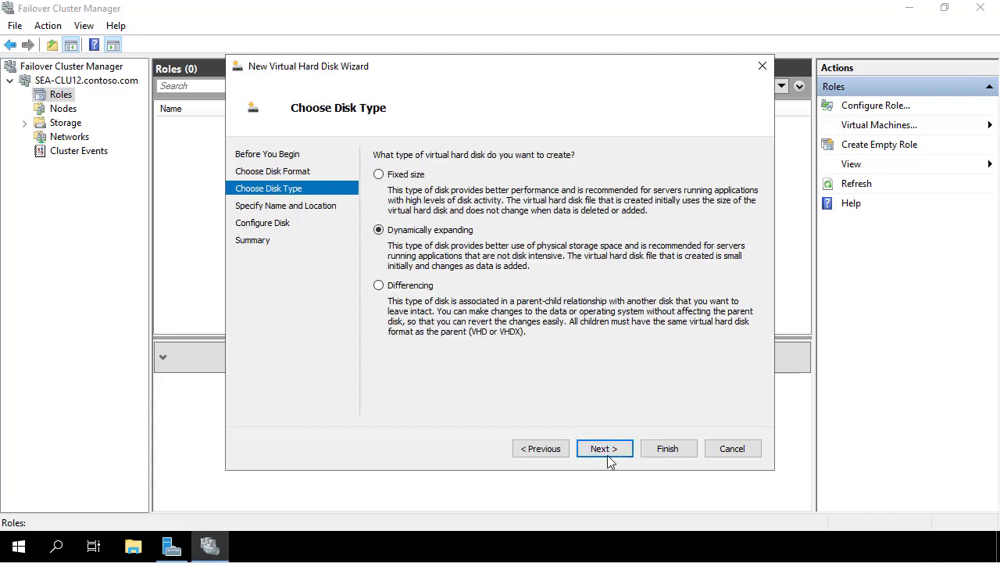
{"action": "left_click", "coordinate": [604, 452]}
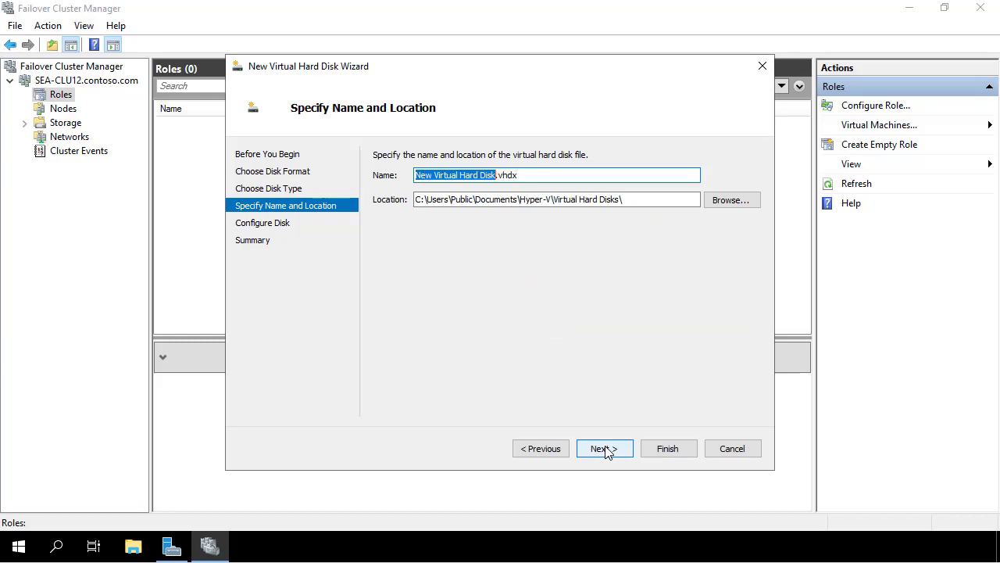
{"action": "type", "text": "HA-VH"}
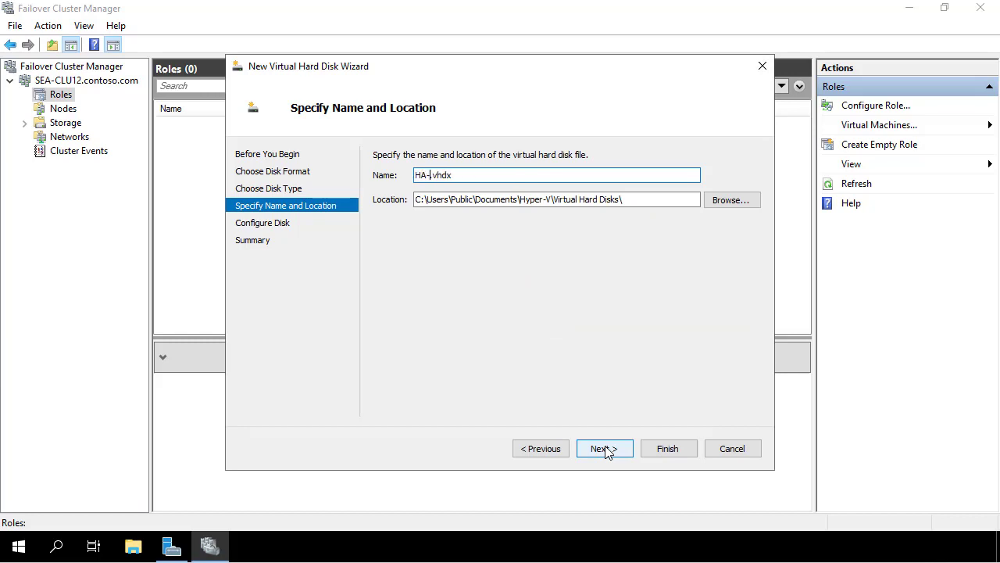
{"action": "type", "text": "D"}
Store HA-VHD.vhdx in C:\ClusterStorage\volume1, accept the 127 GB blank disk, and create it
{"action": "left_click", "coordinate": [726, 202]}
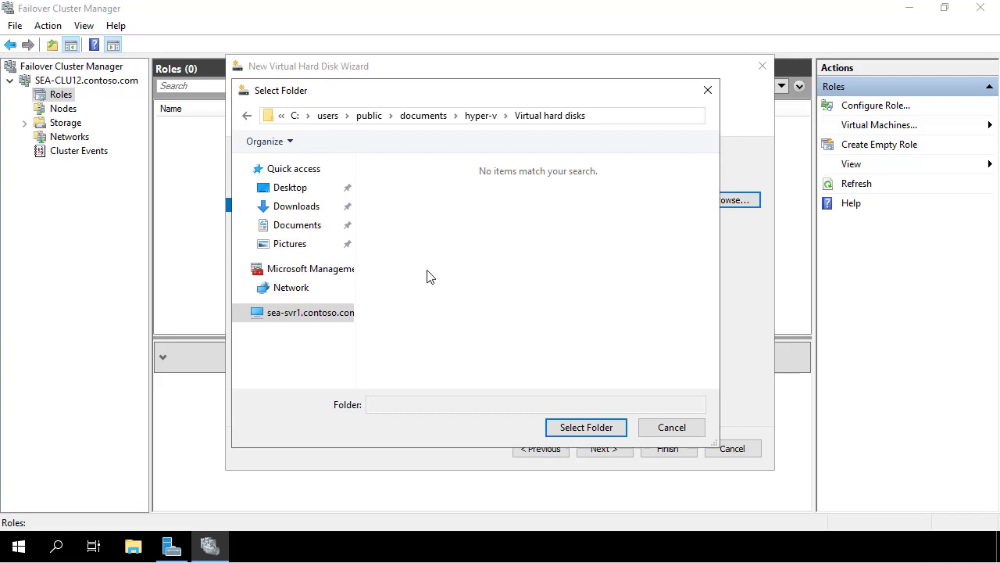
{"action": "left_click", "coordinate": [252, 355]}
{"action": "left_click", "coordinate": [305, 225]}
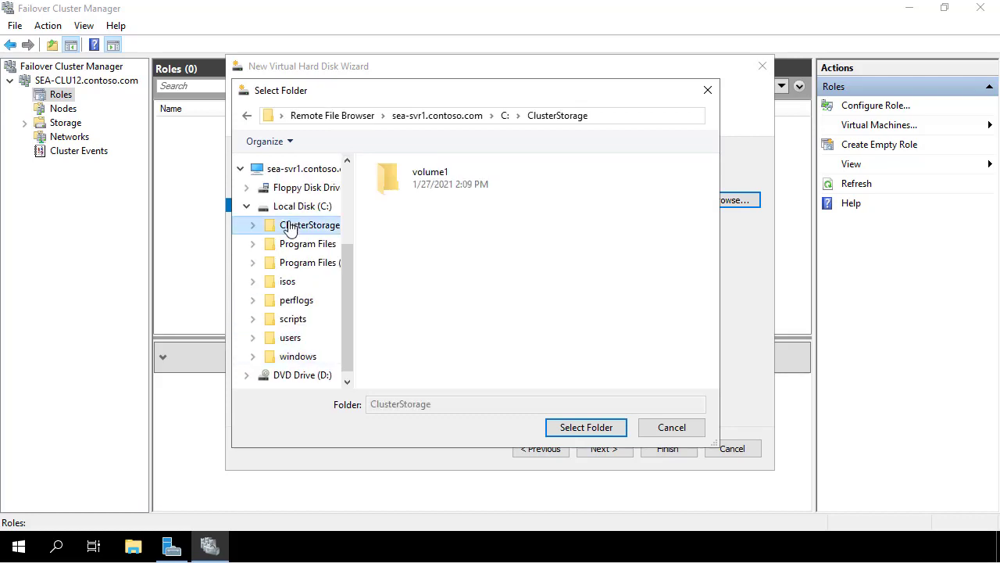
{"action": "double_click", "coordinate": [399, 174]}
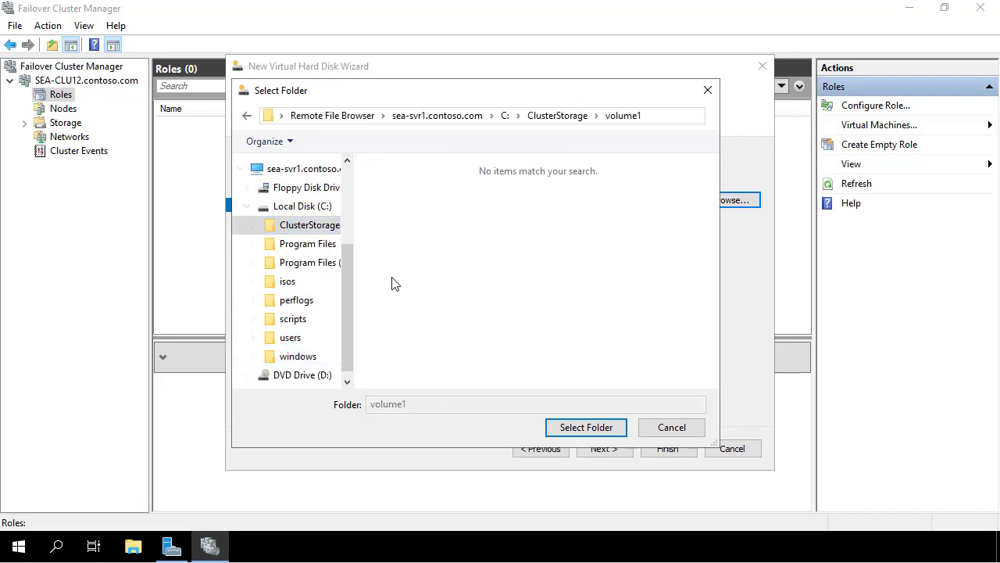
{"action": "left_click", "coordinate": [563, 427]}
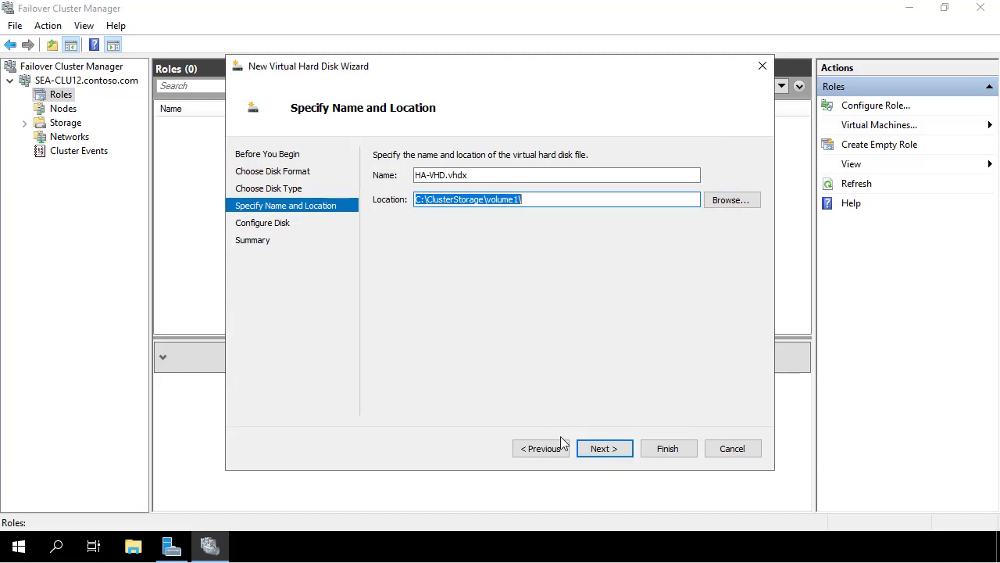
{"action": "left_click", "coordinate": [592, 455]}
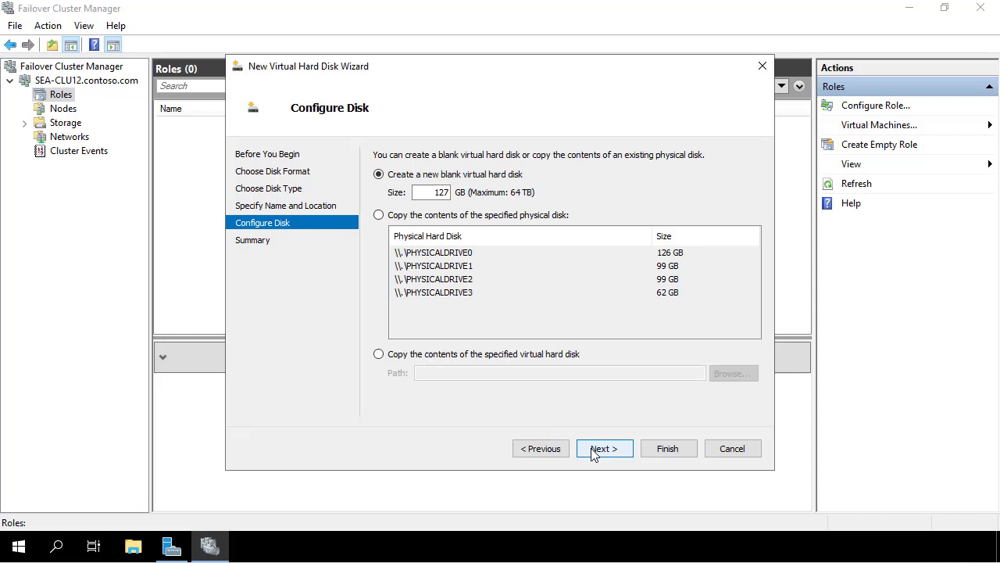
{"action": "left_click", "coordinate": [592, 450]}
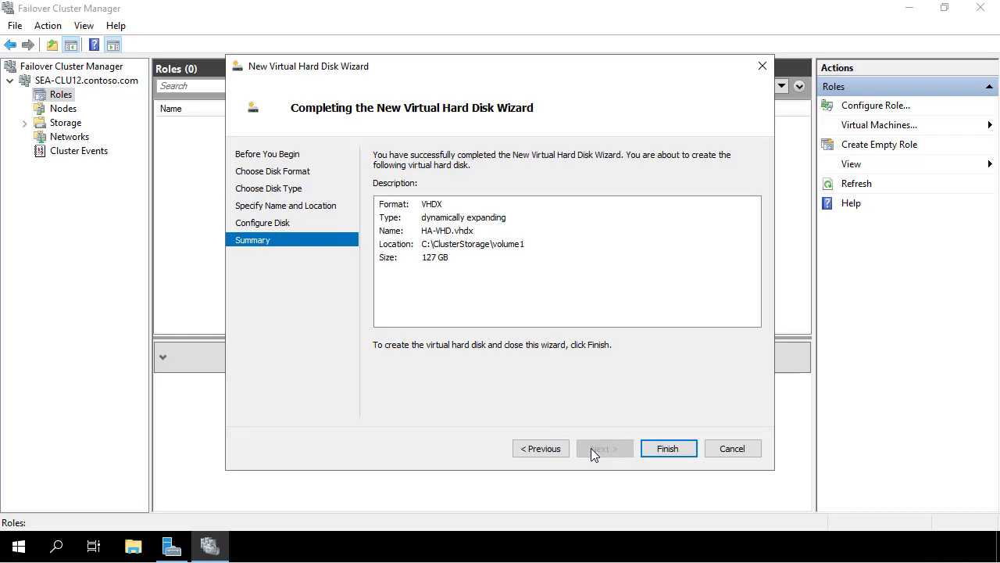
{"action": "left_click", "coordinate": [668, 450]}
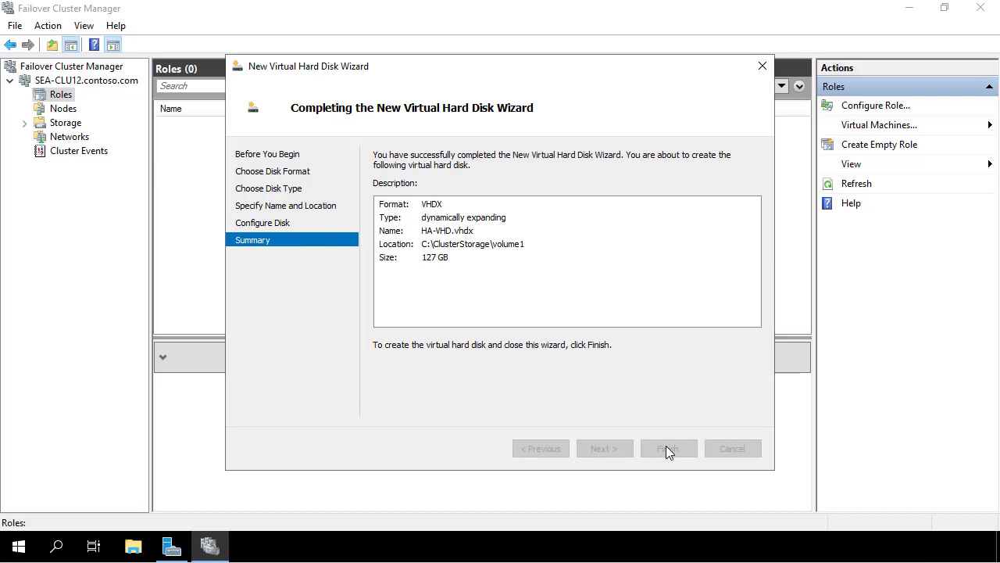
Start the New Virtual Machine wizard on node SEA-SVR1
{"action": "left_click", "coordinate": [867, 125]}
{"action": "left_click", "coordinate": [866, 132]}
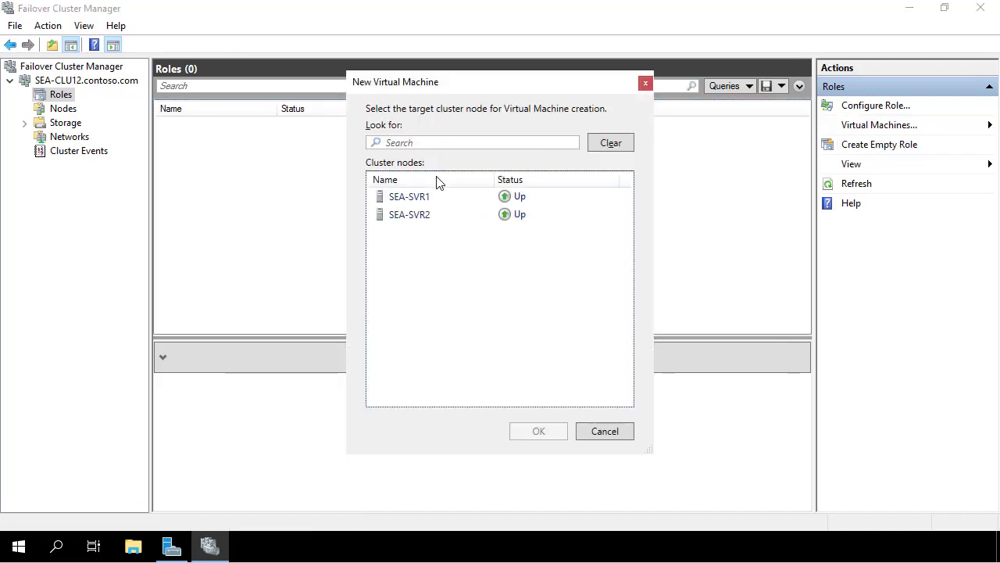
{"action": "left_click", "coordinate": [396, 202]}
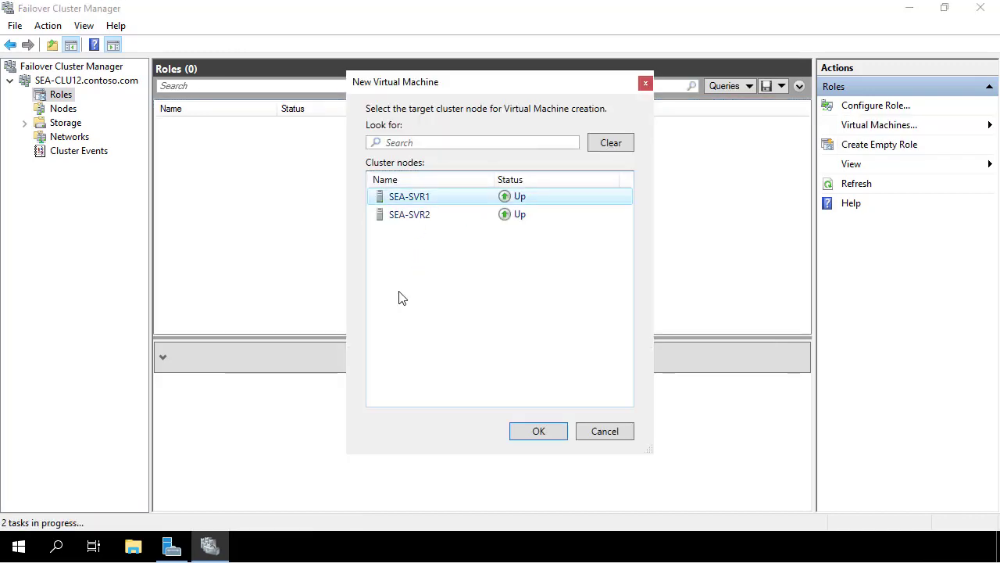
{"action": "left_click", "coordinate": [534, 431]}
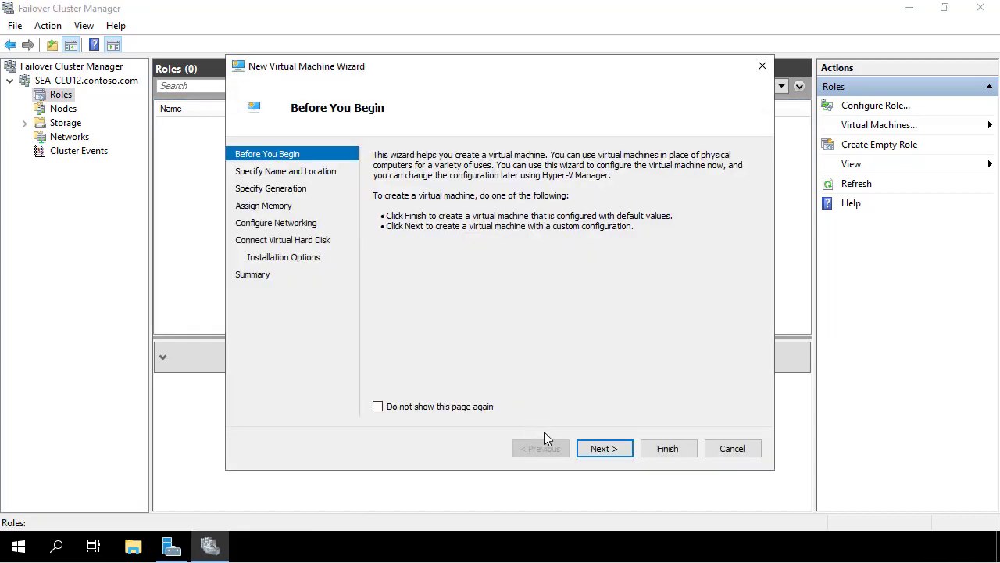
{"action": "left_click", "coordinate": [603, 448]}
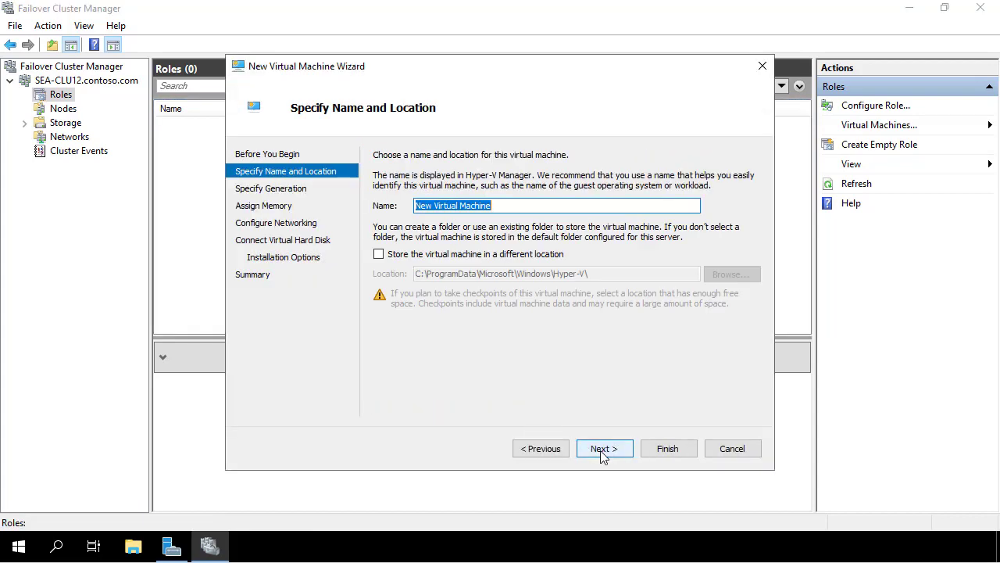
Name the VM New-HA-VM and store it in C:\ClusterStorage\volume1
{"action": "type", "text": "New-"}
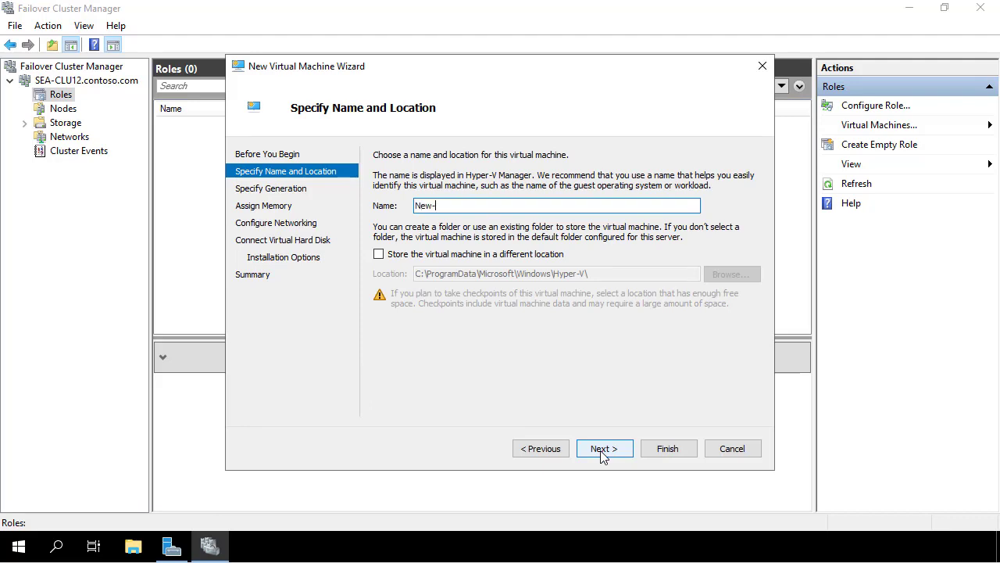
{"action": "type", "text": "HA-VM"}
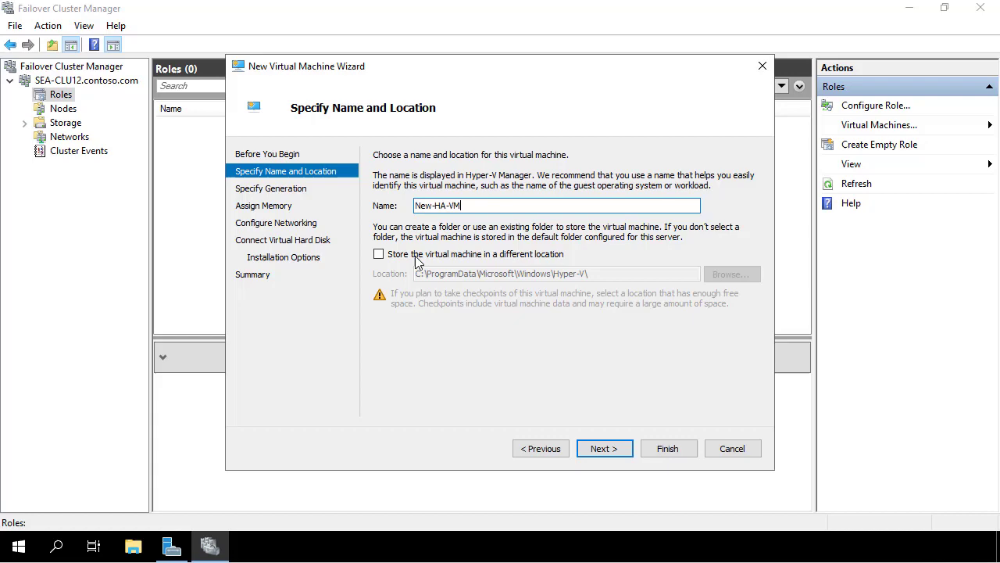
{"action": "left_click", "coordinate": [549, 255]}
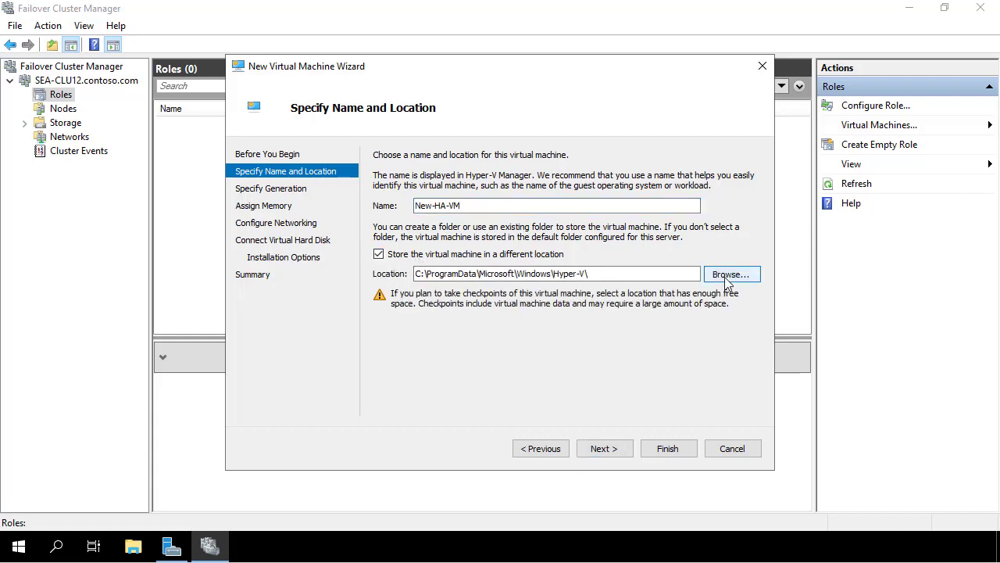
{"action": "left_click", "coordinate": [726, 280]}
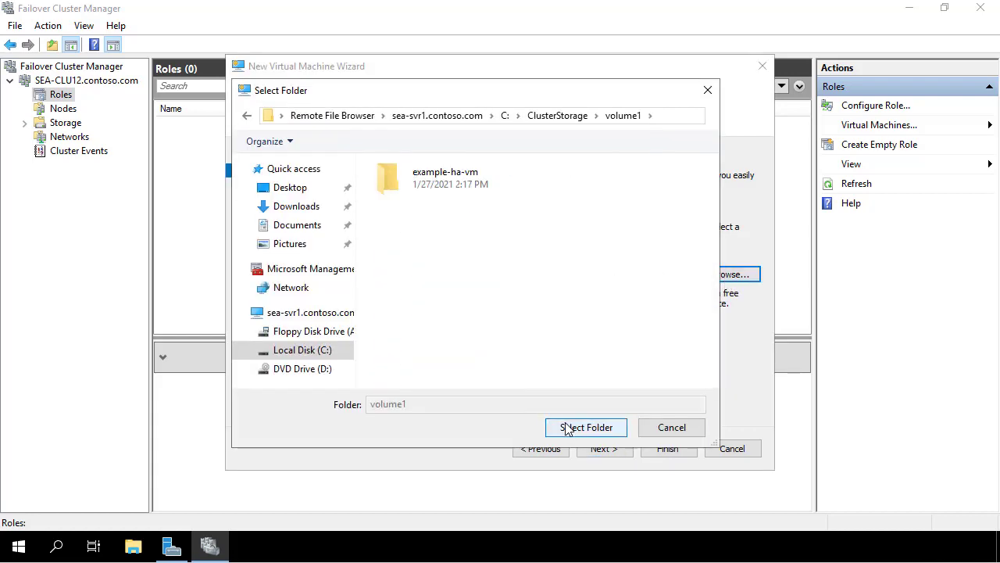
{"action": "left_click", "coordinate": [564, 425]}
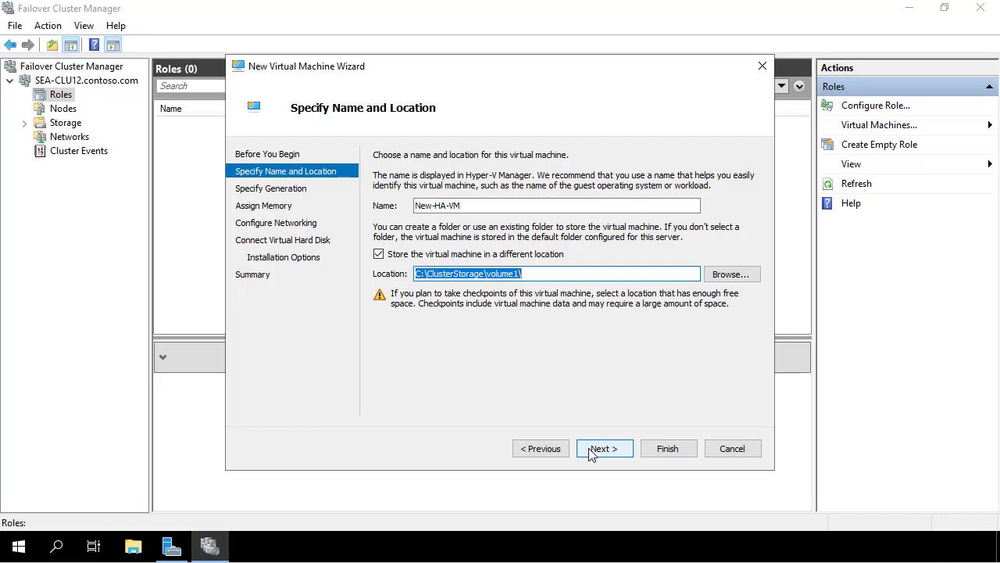
{"action": "left_click", "coordinate": [590, 452]}
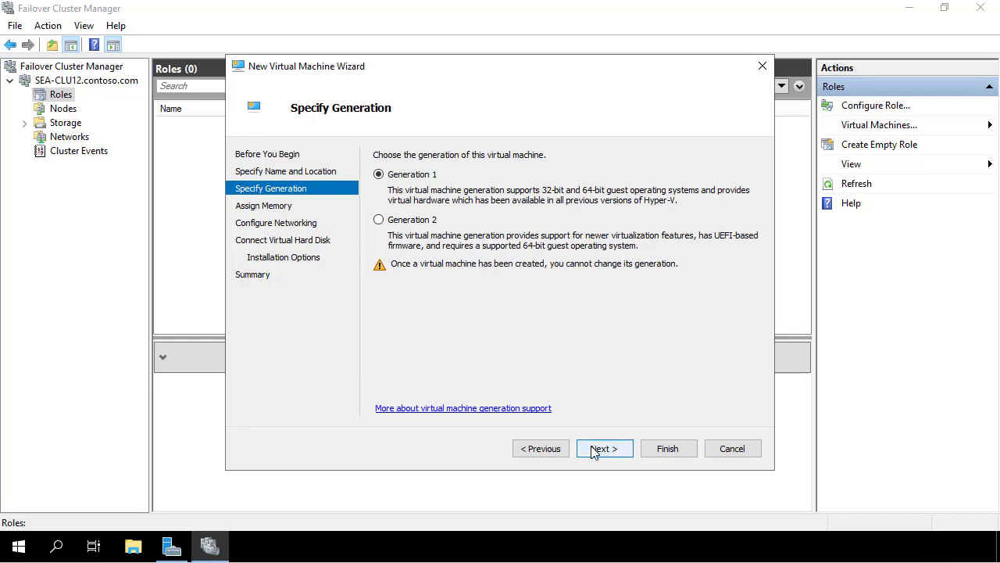
Give the VM 2048 MB startup memory, keep the new virtual disk, and install from CD/DVD
{"action": "left_click", "coordinate": [592, 452]}
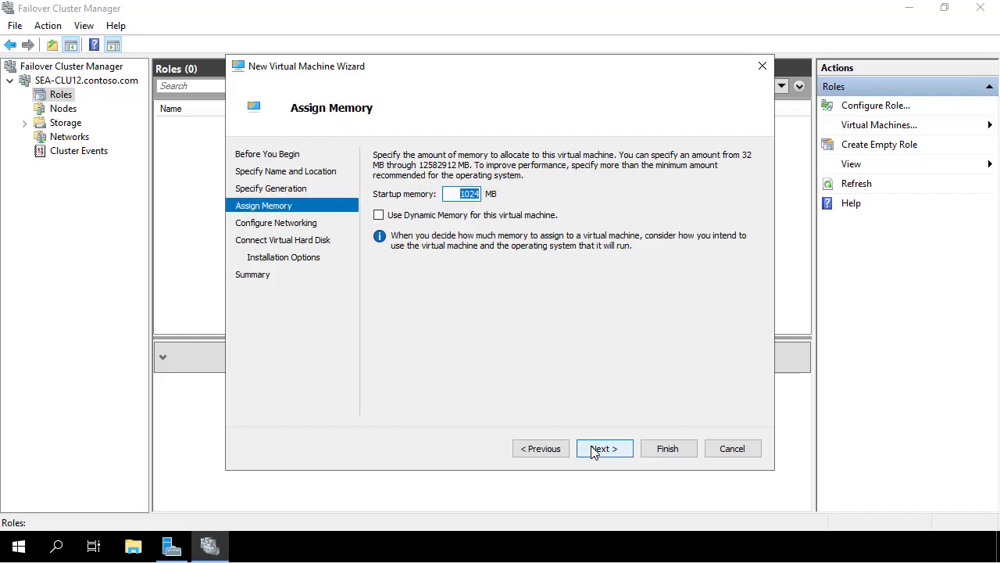
{"action": "type", "text": "2048"}
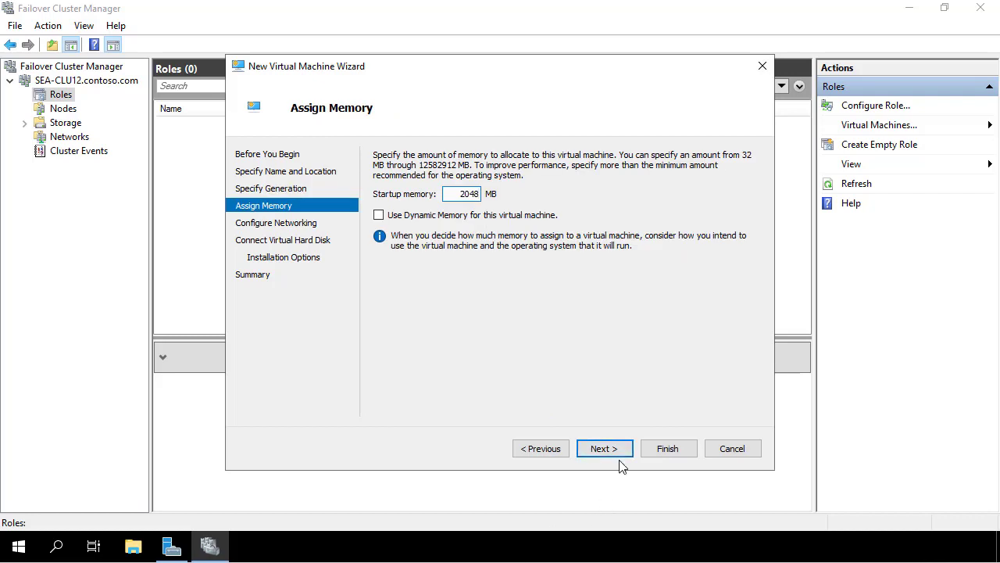
{"action": "left_click", "coordinate": [607, 457]}
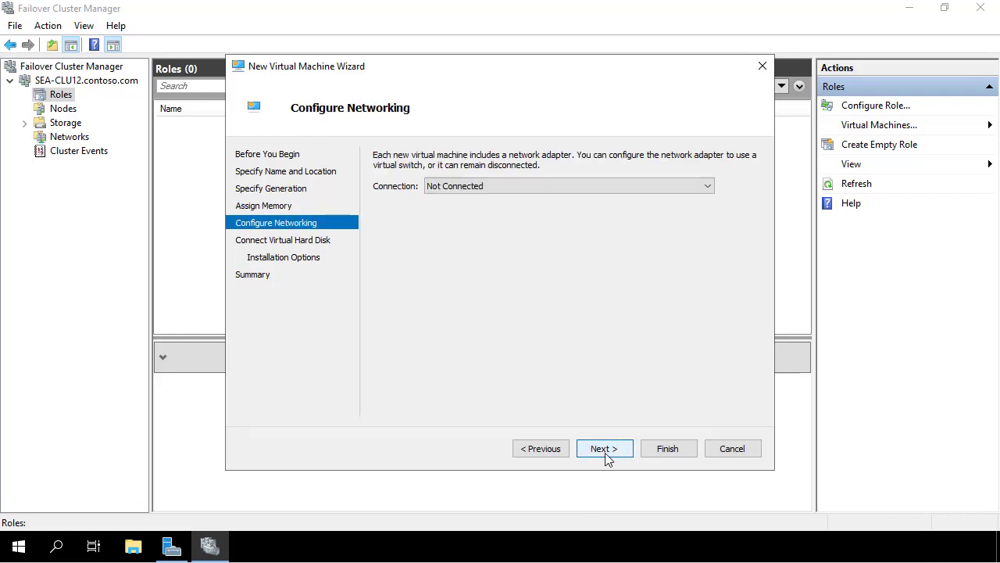
{"action": "left_click", "coordinate": [607, 458]}
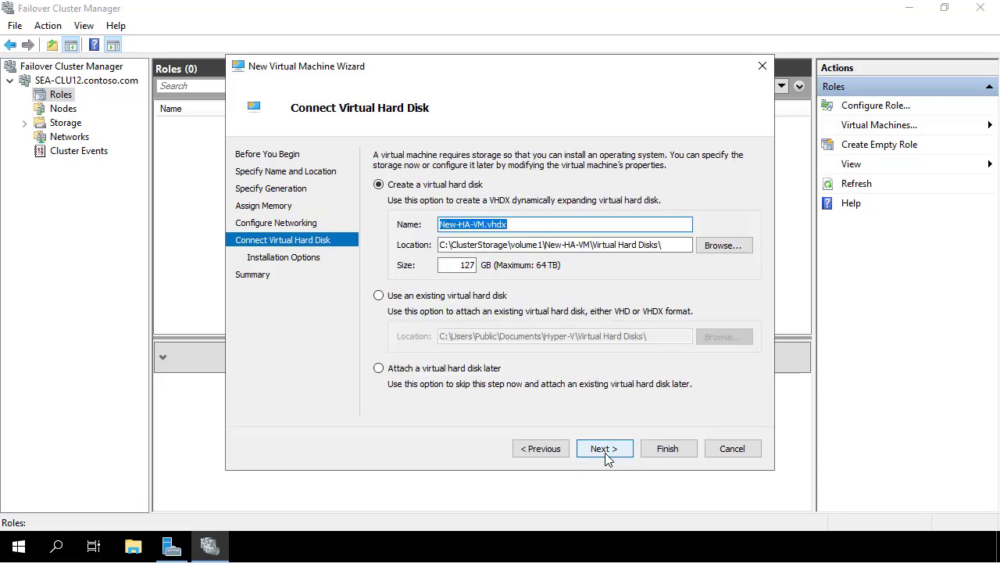
{"action": "left_click", "coordinate": [607, 459]}
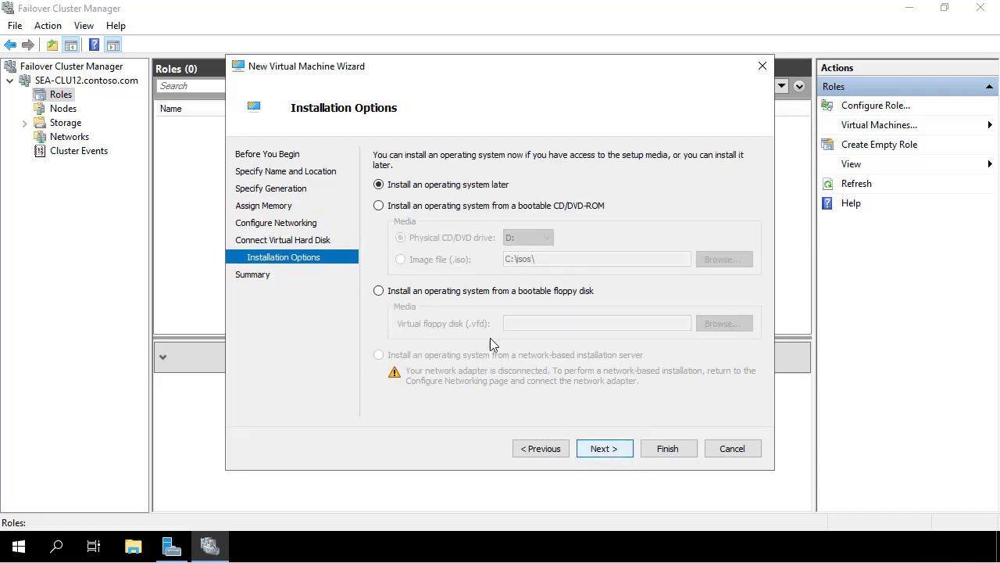
{"action": "left_click", "coordinate": [423, 207]}
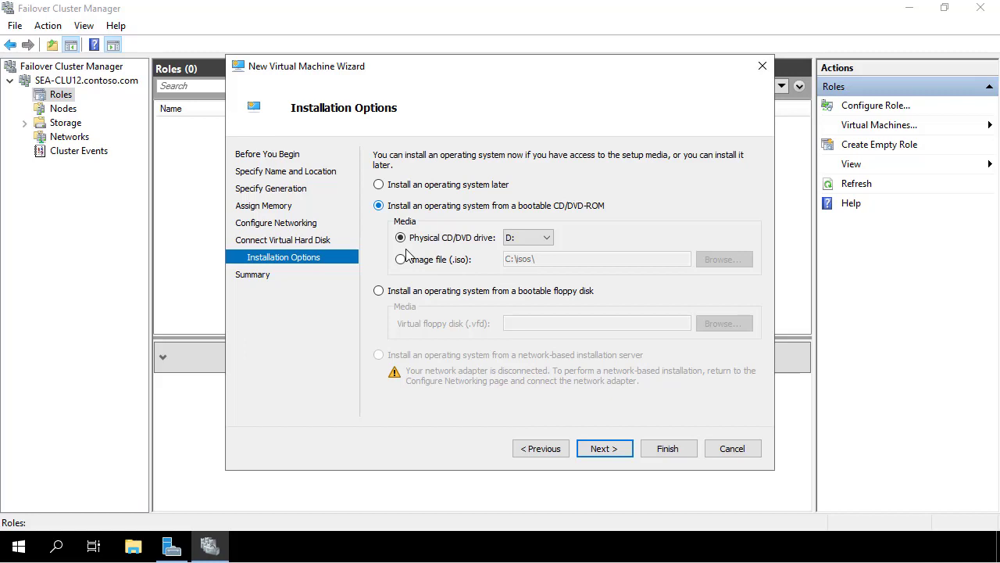
Use the ISO image C:\ClusterStorage\volume1\ws2019.iso as the install media
{"action": "left_click", "coordinate": [400, 260]}
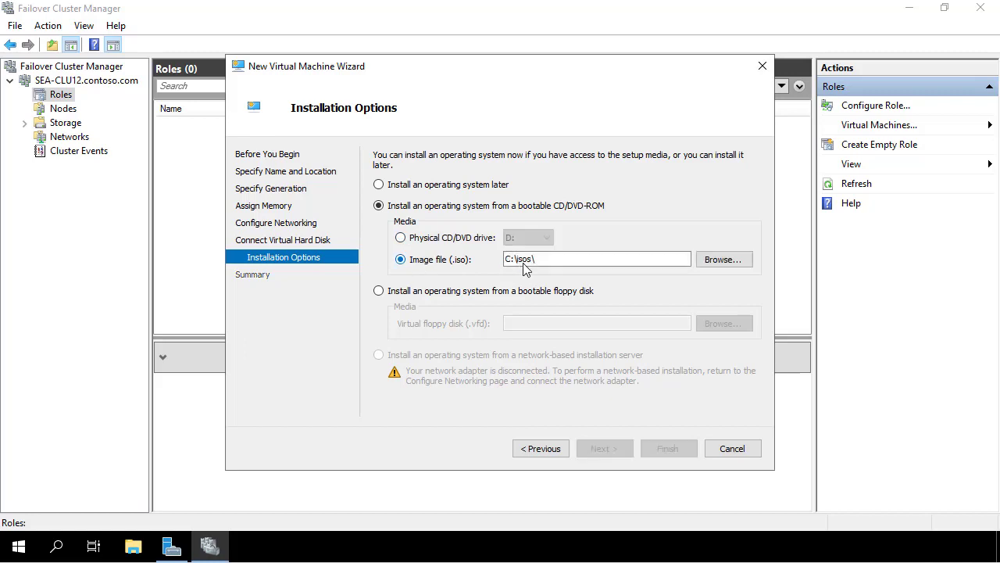
{"action": "left_click", "coordinate": [723, 259]}
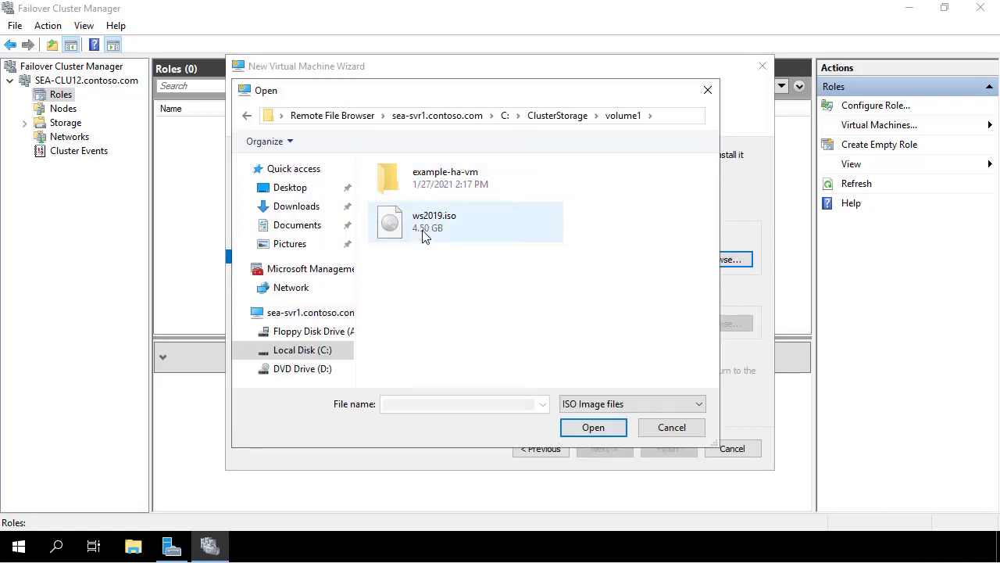
{"action": "left_click", "coordinate": [423, 237]}
{"action": "left_click", "coordinate": [578, 431]}
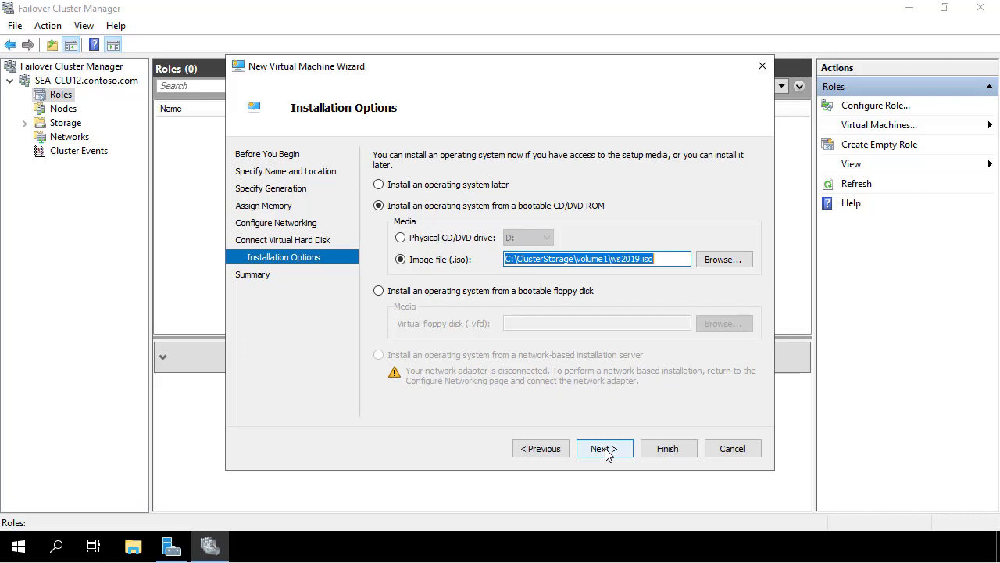
Finish the New Virtual Machine and High Availability wizards, creating the New-HA-VM role
{"action": "left_click", "coordinate": [606, 450]}
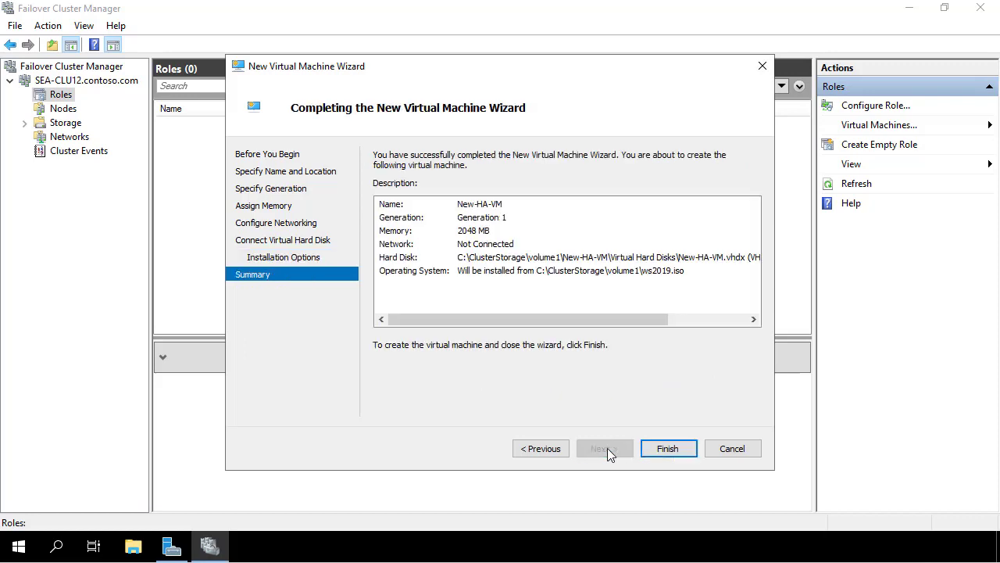
{"action": "left_click", "coordinate": [652, 451]}
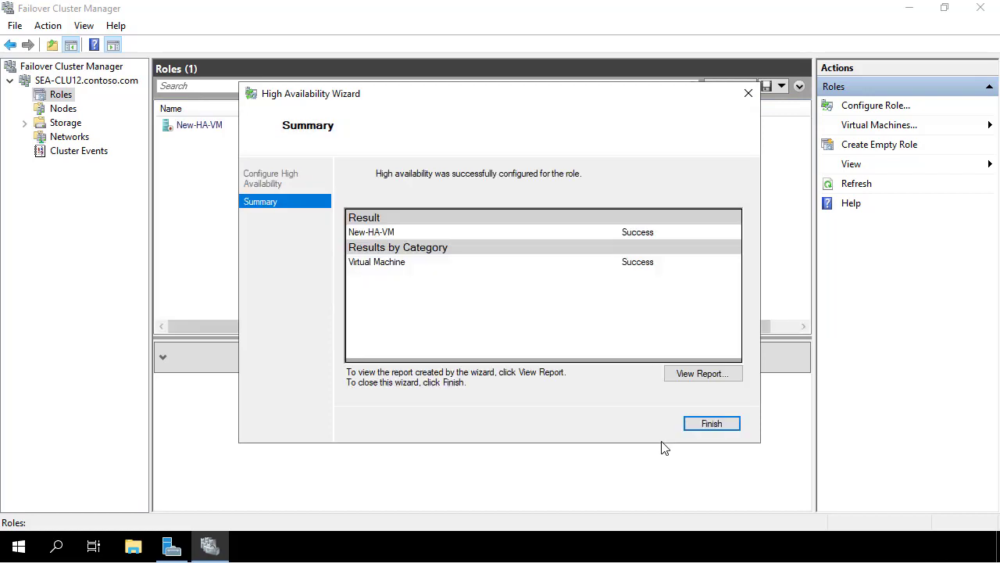
{"action": "left_click", "coordinate": [695, 426]}
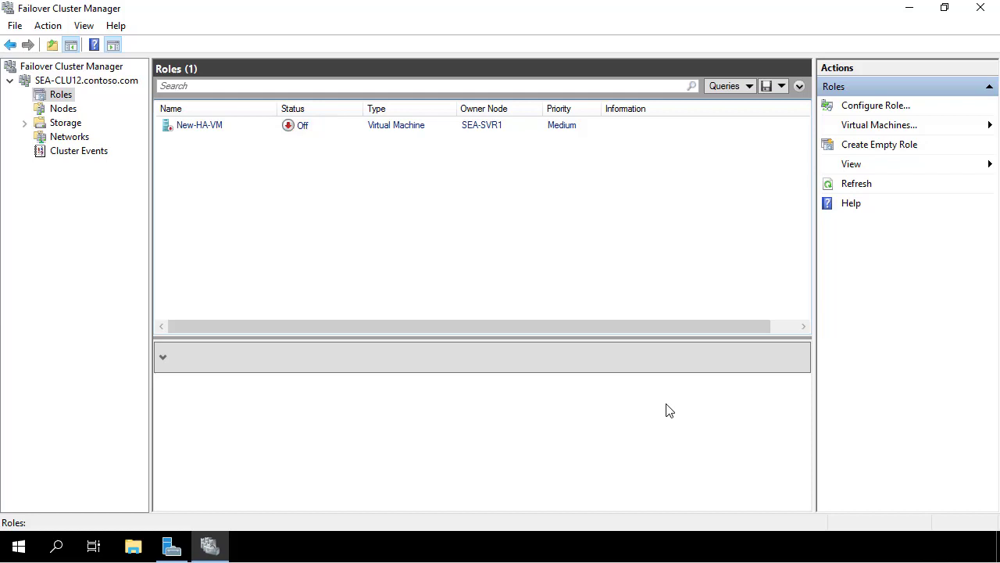
{"action": "double_click", "coordinate": [205, 126]}
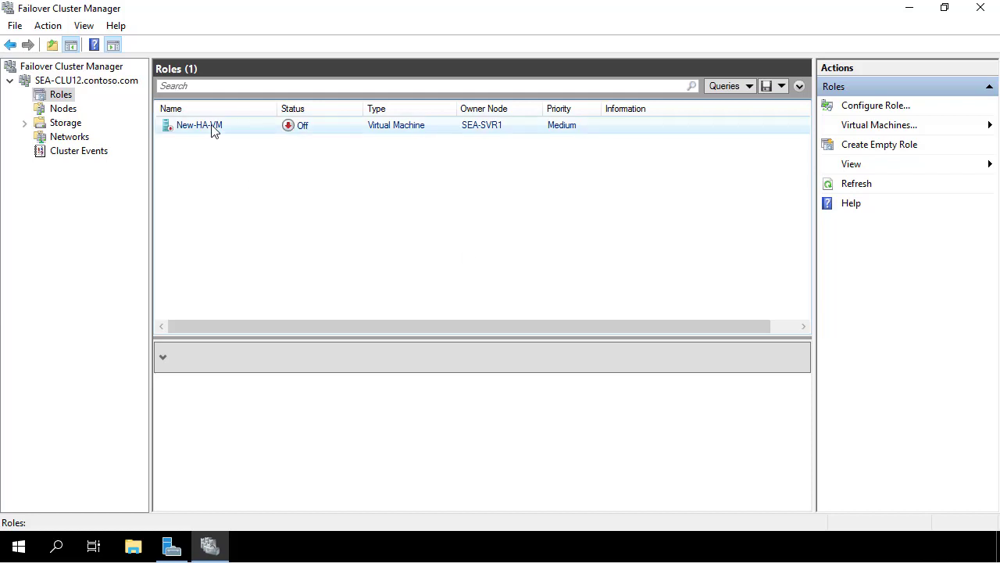
Make SEA-SVR1 the preferred owner of New-HA-VM and allow immediate failback
{"action": "left_click", "coordinate": [375, 266]}
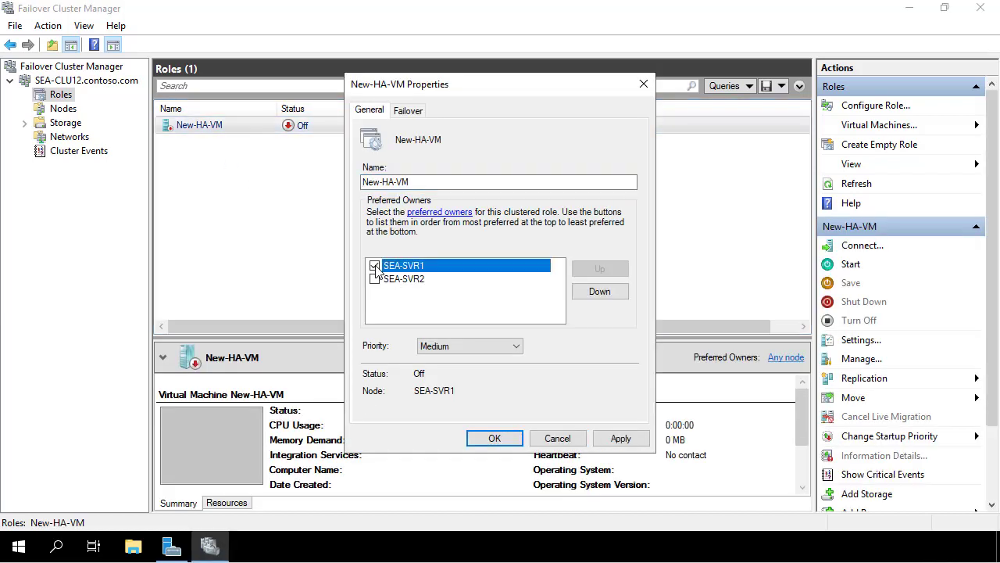
{"action": "left_click", "coordinate": [621, 438]}
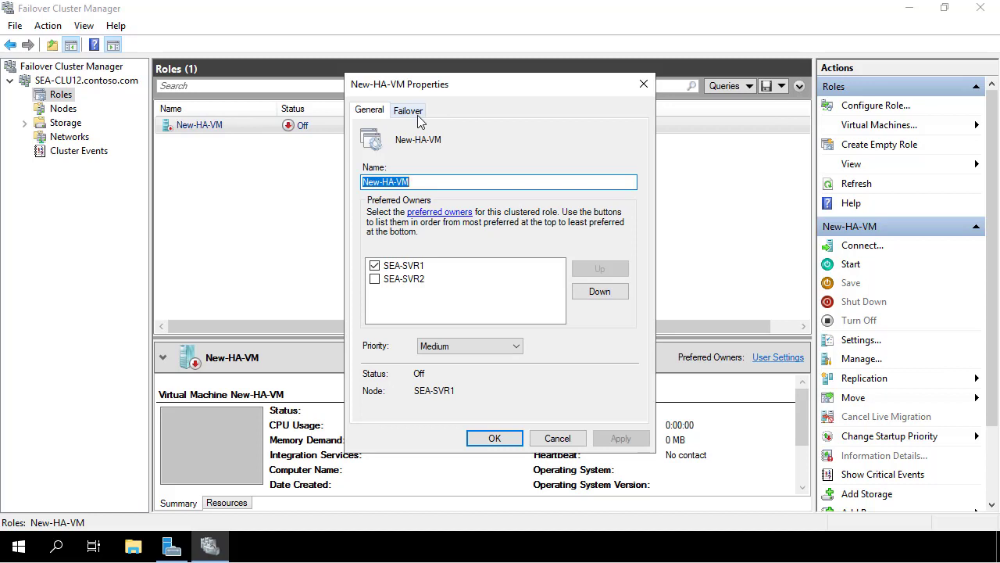
{"action": "left_click", "coordinate": [416, 114]}
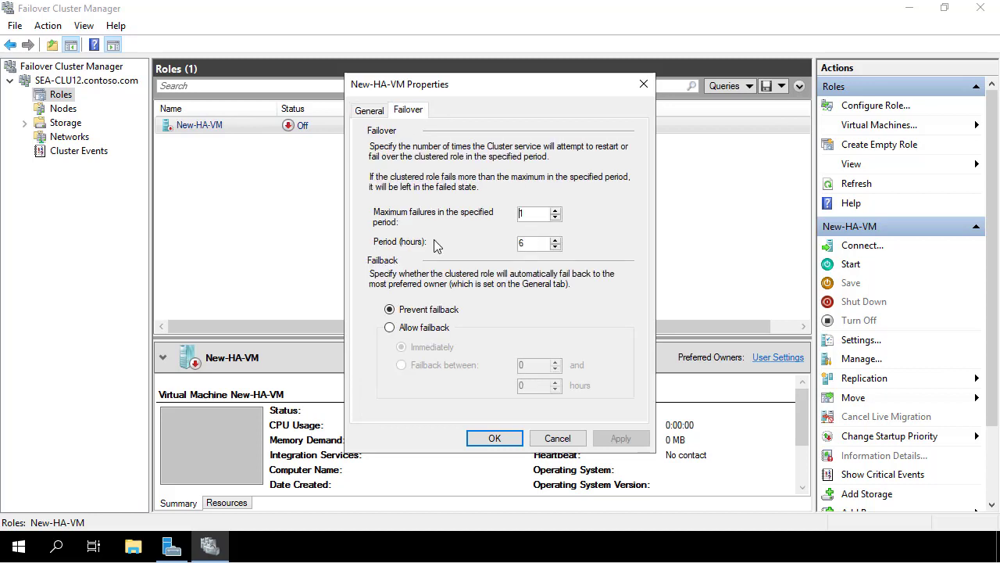
{"action": "left_click", "coordinate": [390, 327]}
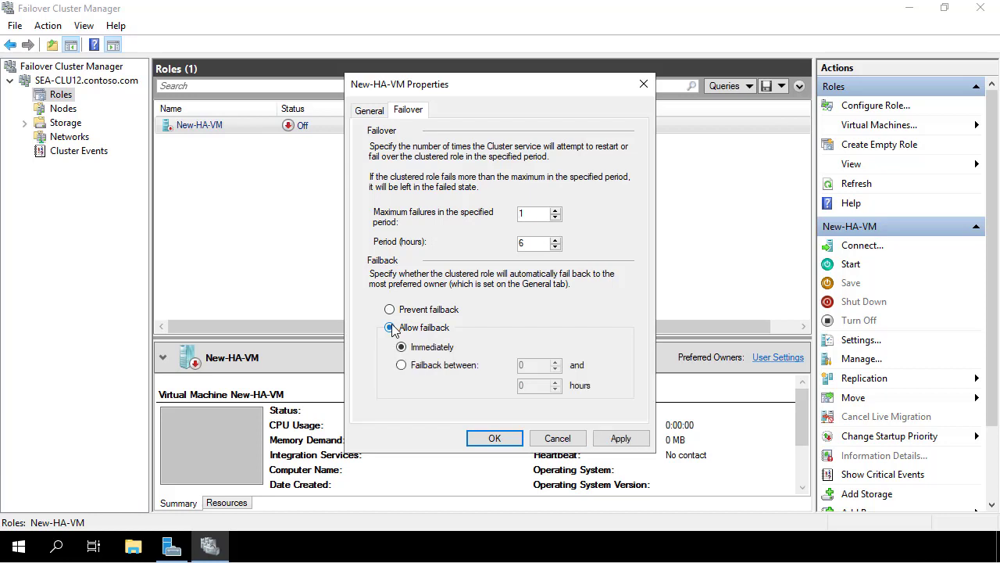
{"action": "left_click", "coordinate": [611, 439]}
{"action": "left_click", "coordinate": [492, 438]}
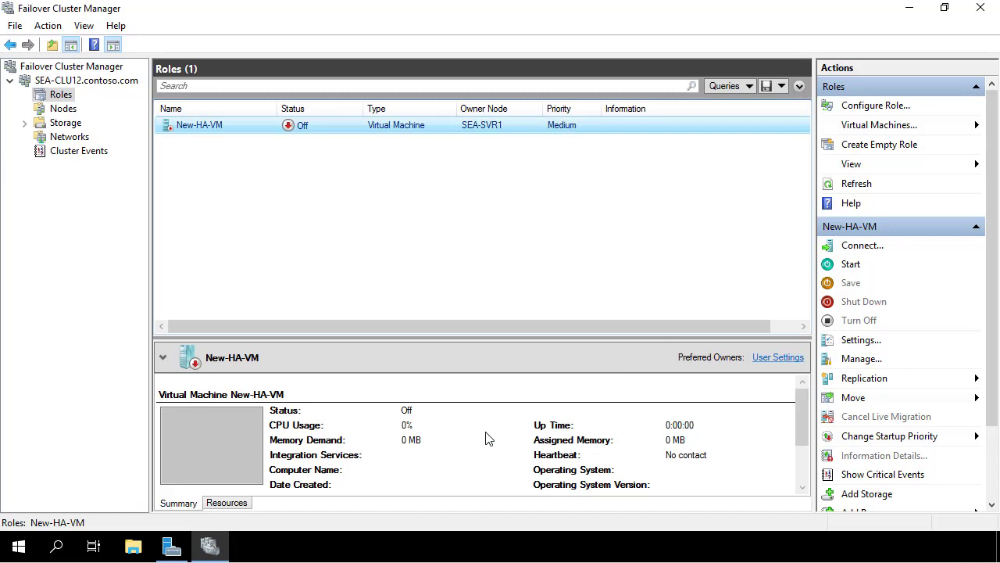
Start the New-HA-VM virtual machine
{"action": "right_click", "coordinate": [337, 129]}
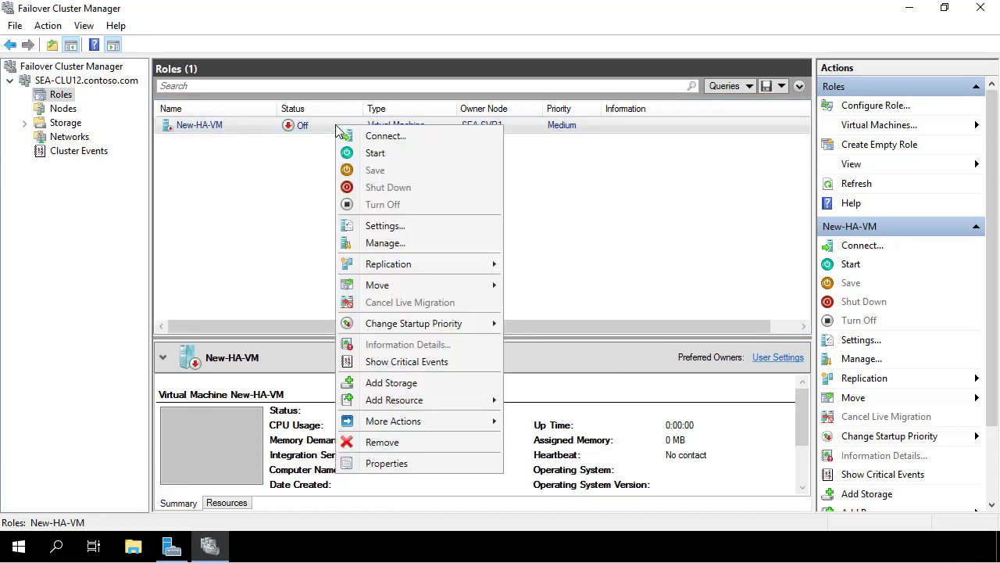
{"action": "left_click", "coordinate": [379, 156]}
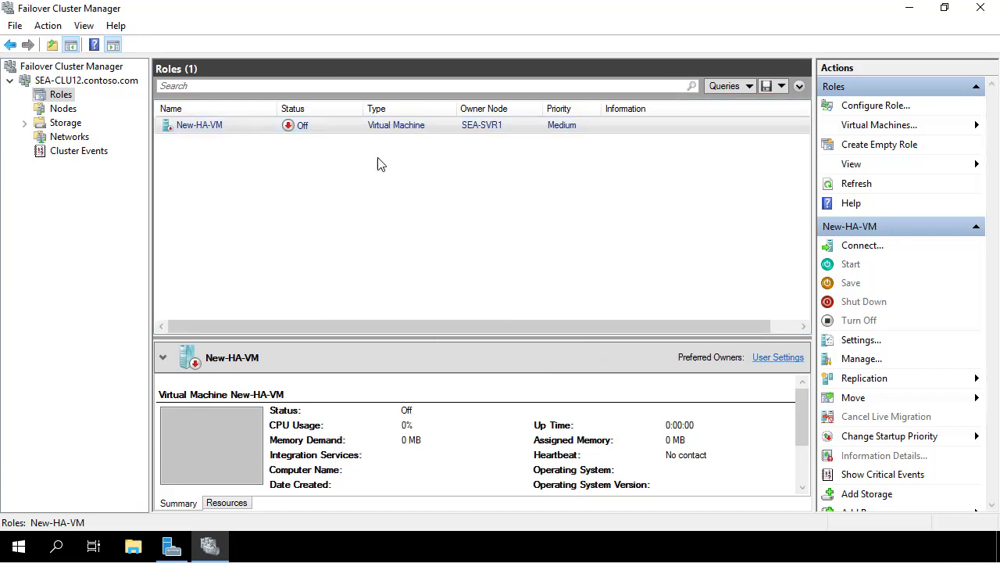
{"action": "right_click", "coordinate": [383, 126]}
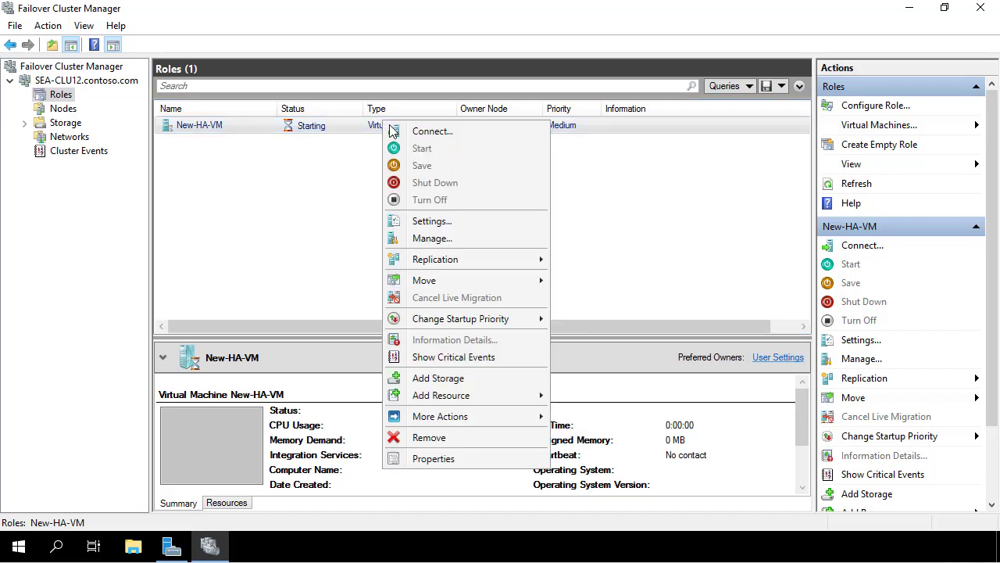
Connect to the VM and choose Windows Server 2019 Standard (Desktop Experience) without a product key
{"action": "left_click", "coordinate": [406, 131]}
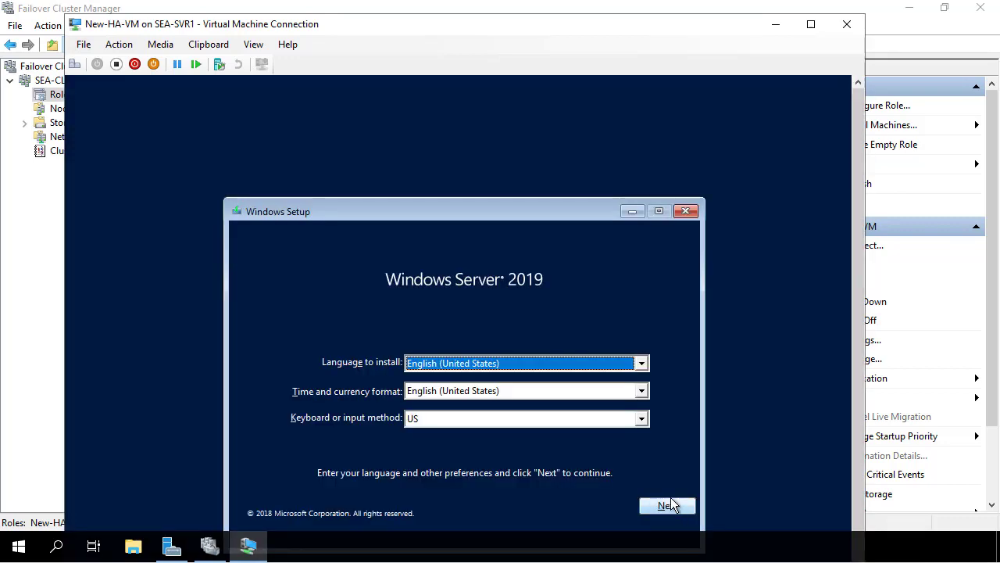
{"action": "left_click", "coordinate": [667, 506]}
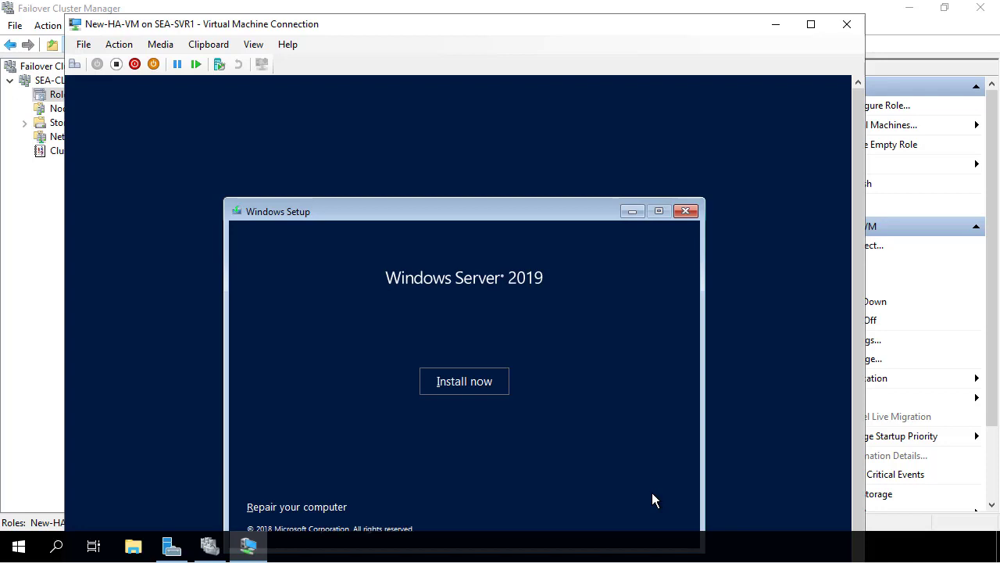
{"action": "left_click", "coordinate": [485, 385]}
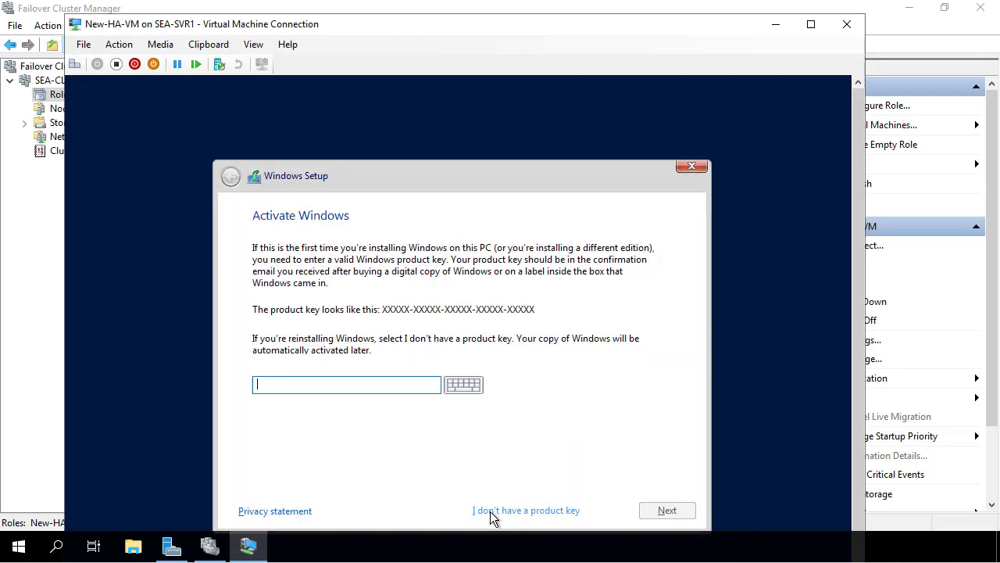
{"action": "left_click", "coordinate": [494, 515]}
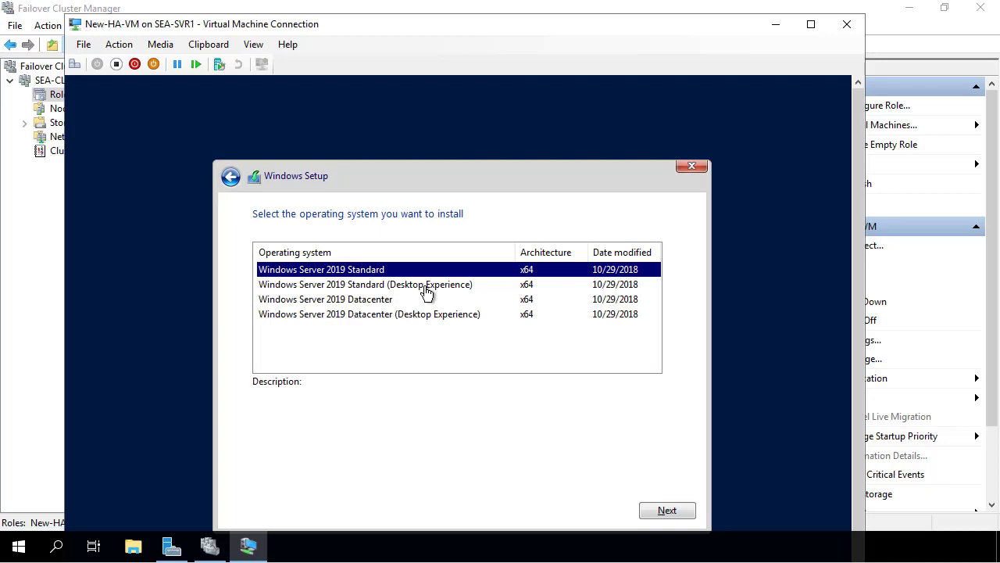
{"action": "left_click", "coordinate": [424, 286]}
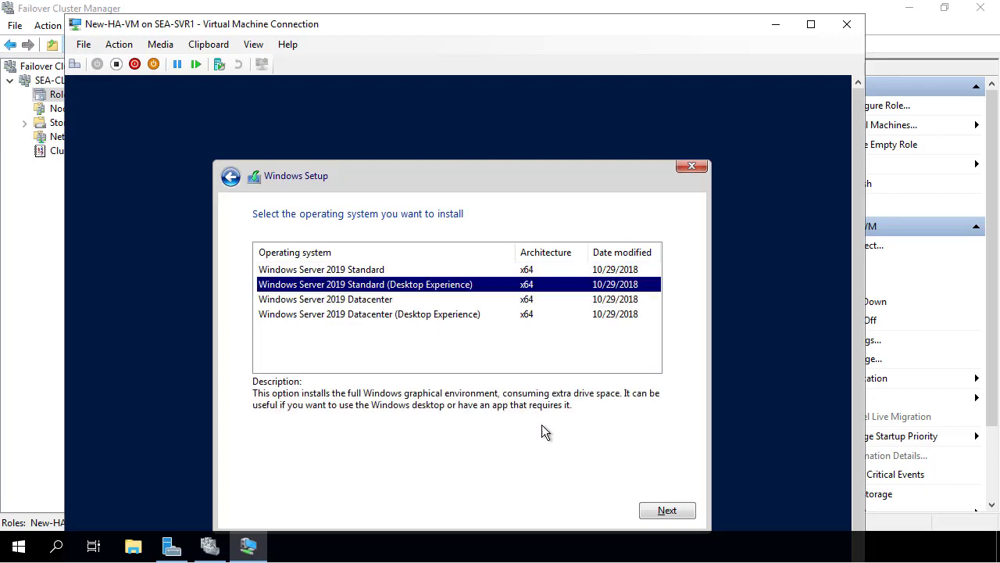
{"action": "left_click", "coordinate": [664, 510]}
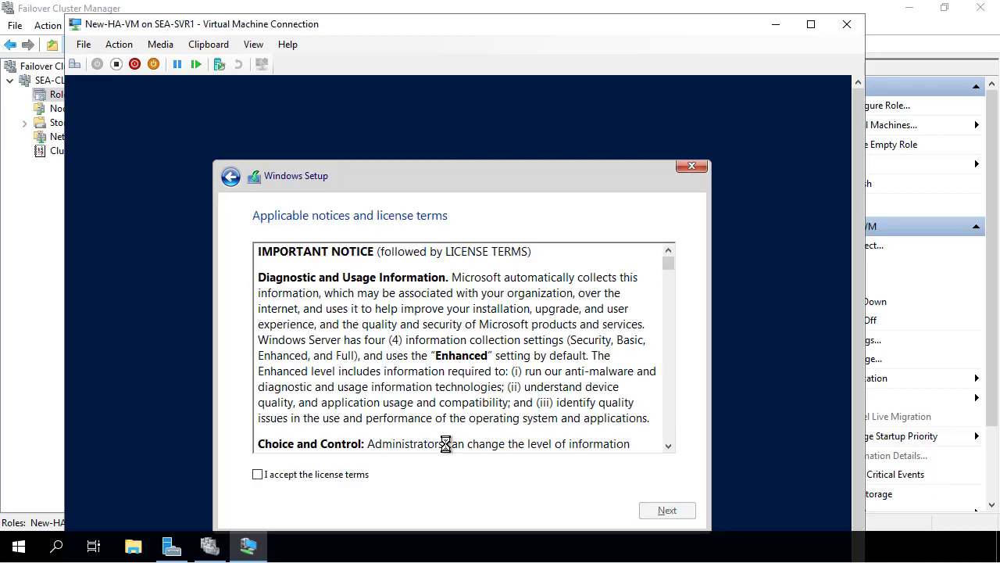
Accept the license terms and run a custom install onto Drive 0 unallocated space
{"action": "left_click", "coordinate": [301, 477]}
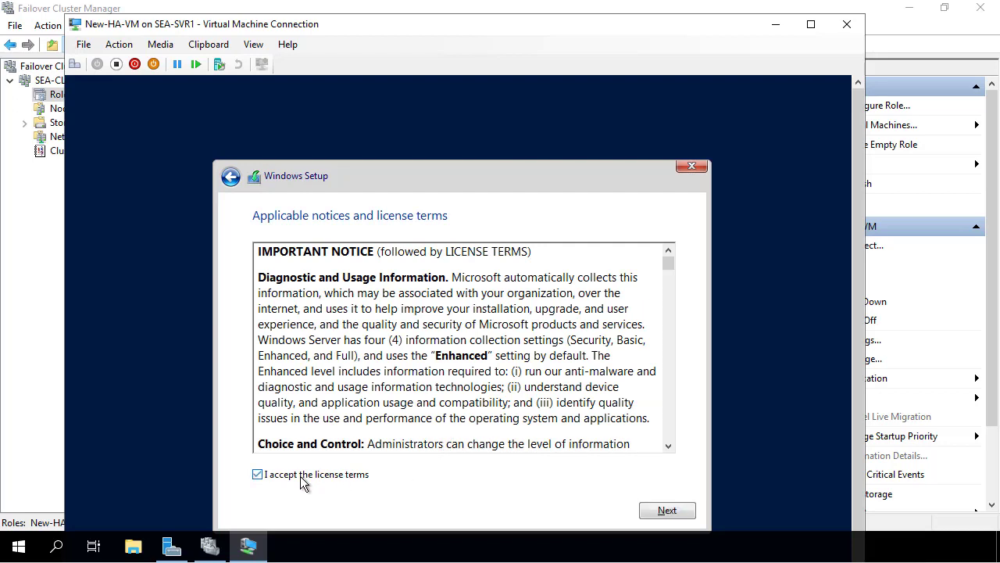
{"action": "left_click", "coordinate": [667, 511]}
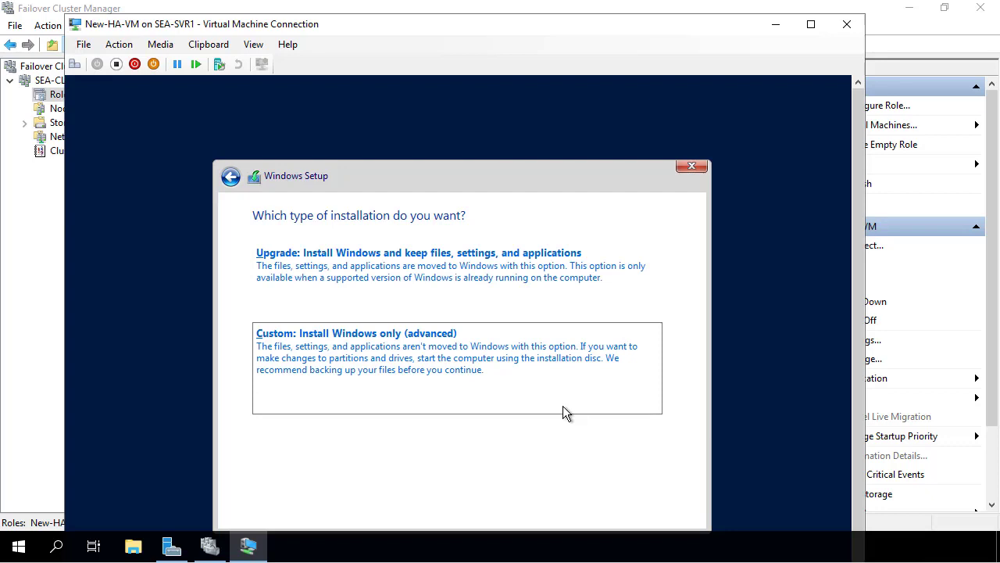
{"action": "left_click", "coordinate": [565, 412]}
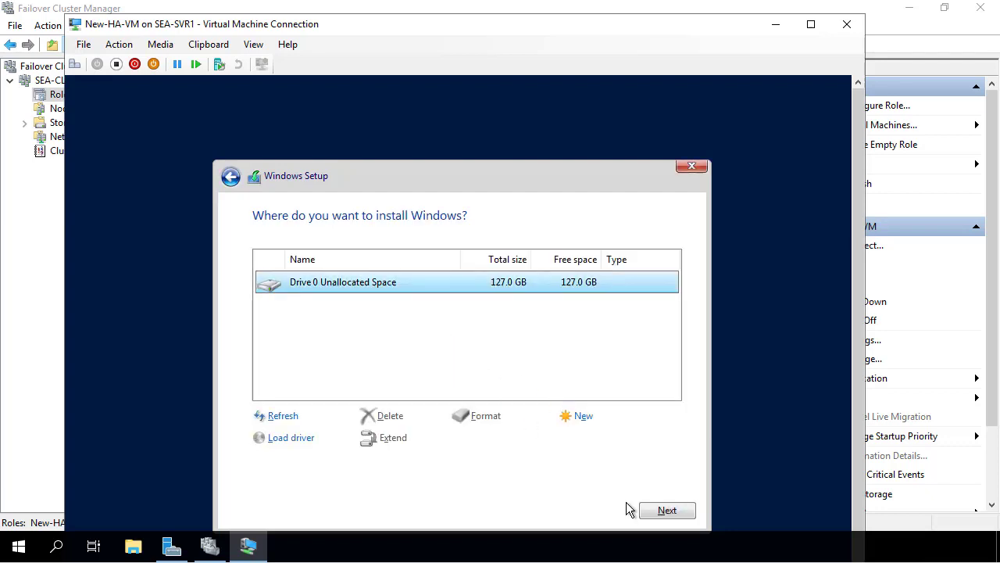
{"action": "left_click", "coordinate": [663, 515]}
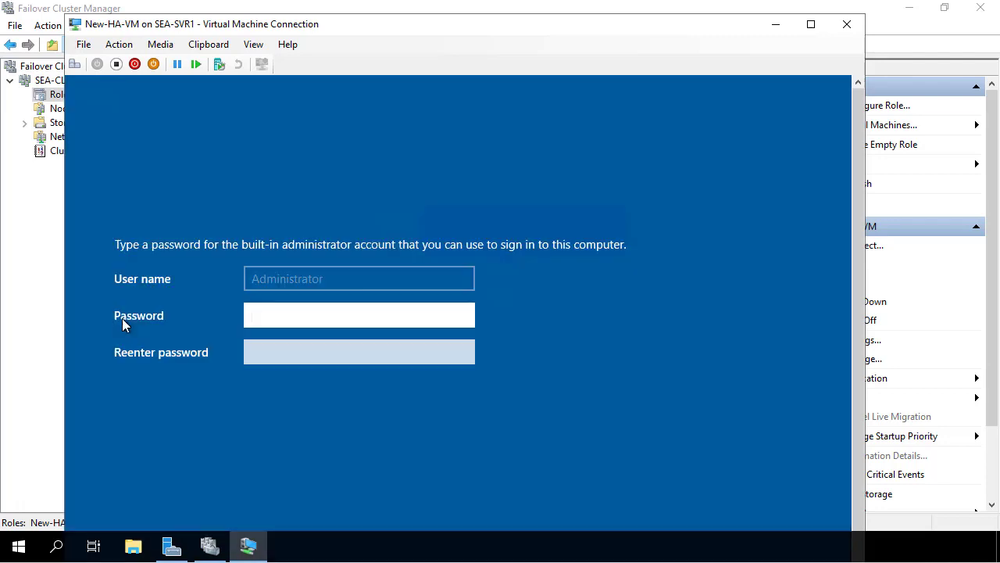
Enter and confirm the built-in Administrator password to complete setup
{"action": "type", "text": "Pa$$w0rd"}
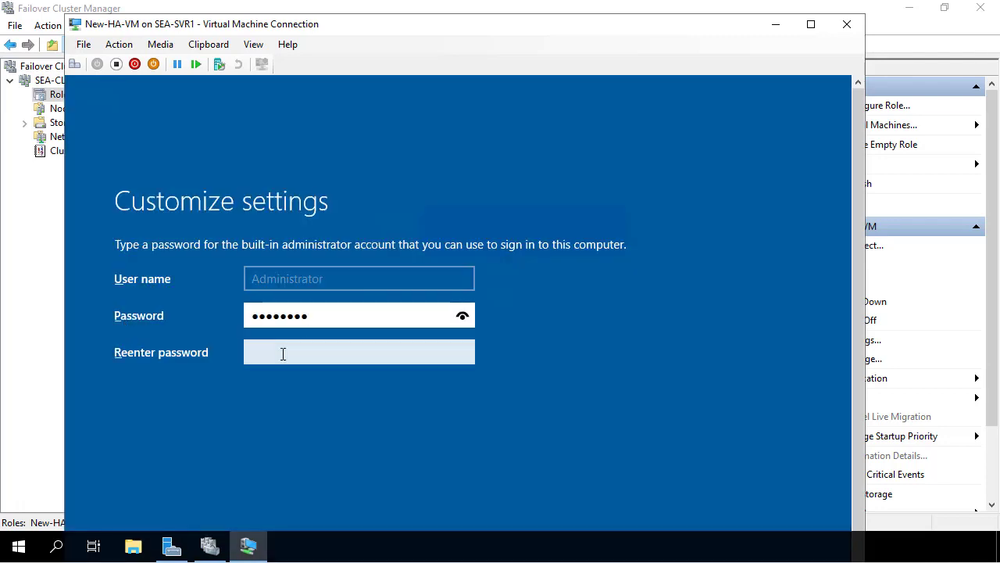
{"action": "left_click", "coordinate": [283, 354]}
{"action": "type", "text": "Pa$$w0rd"}
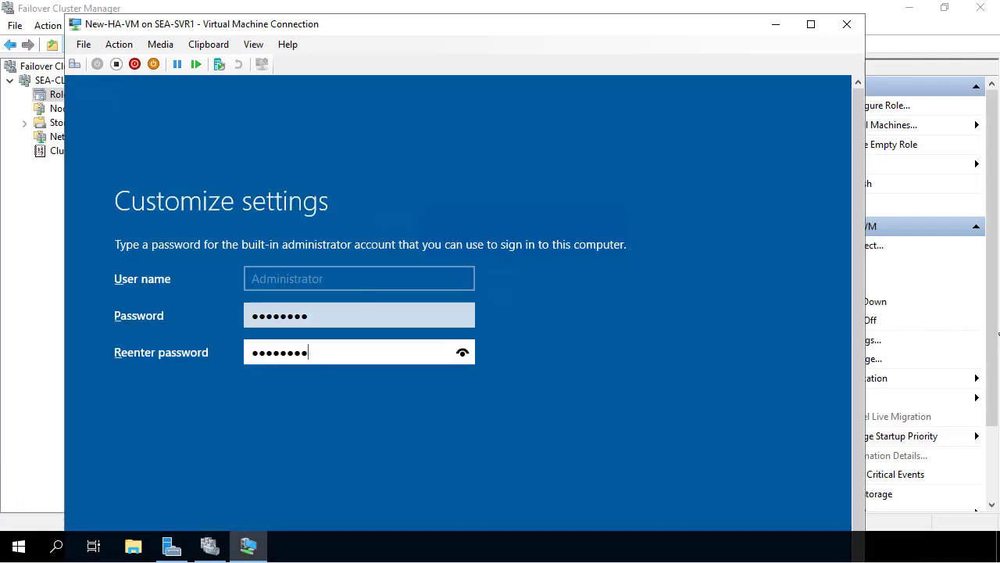
{"action": "key", "text": "Return"}
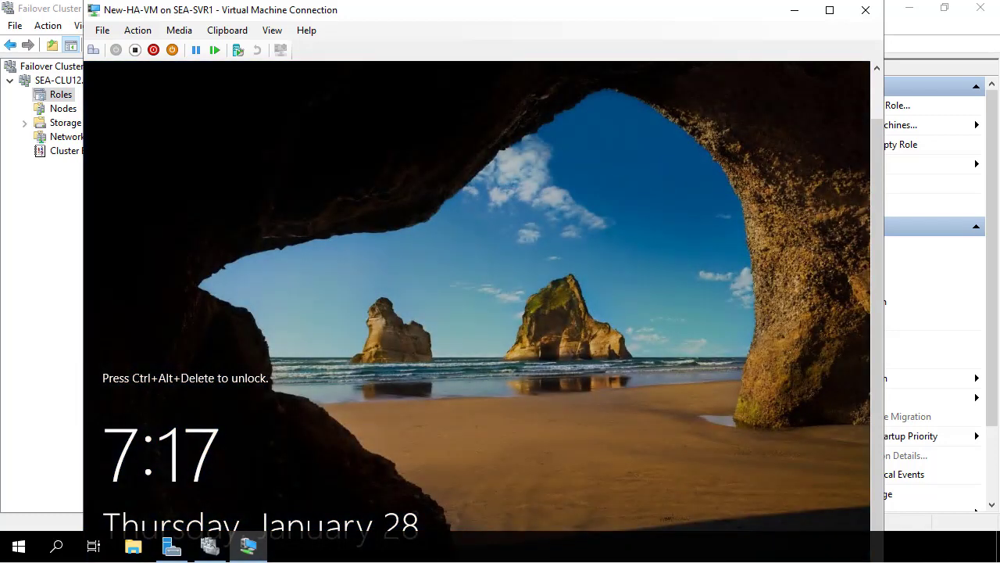
Send Ctrl+Alt+Delete to New-HA-VM and sign in as Administrator with the account password
{"action": "left_click", "coordinate": [136, 35]}
{"action": "left_click", "coordinate": [135, 47]}
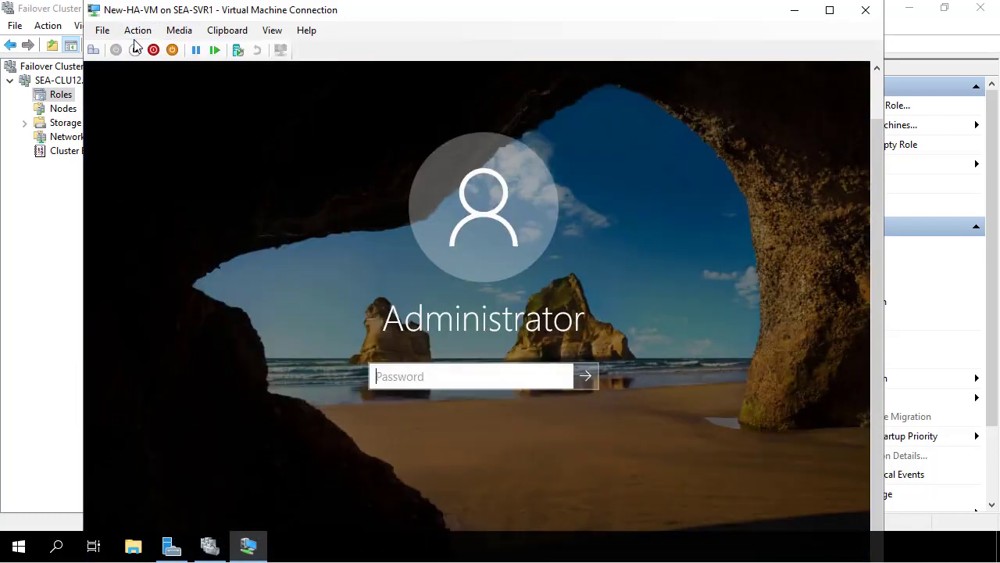
{"action": "left_click", "coordinate": [406, 376]}
{"action": "type", "text": "Pa$$w0rd"}
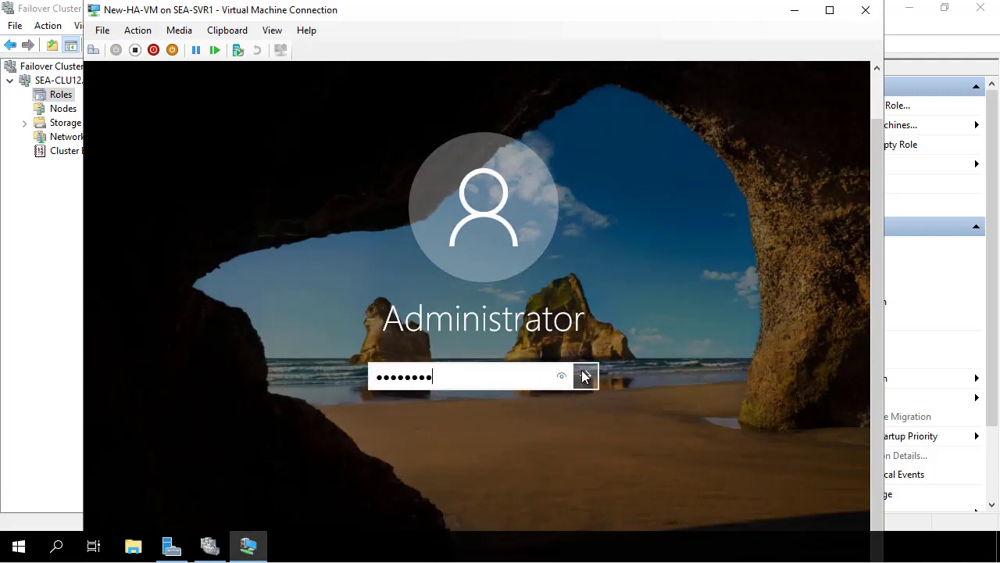
{"action": "left_click", "coordinate": [585, 376]}
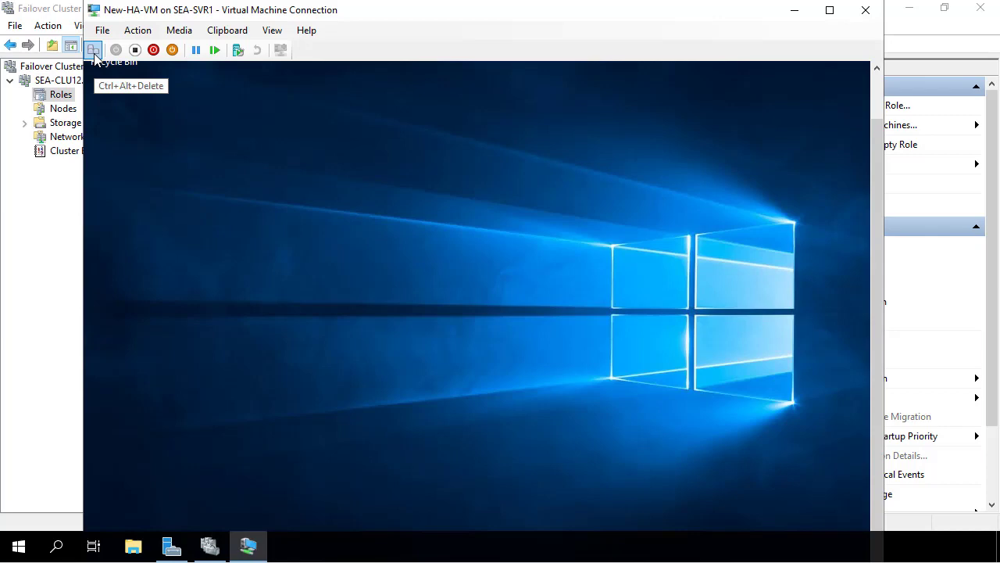
Launch Task Manager inside the VM from the security options screen, then minimize the VM window
{"action": "left_click", "coordinate": [93, 50]}
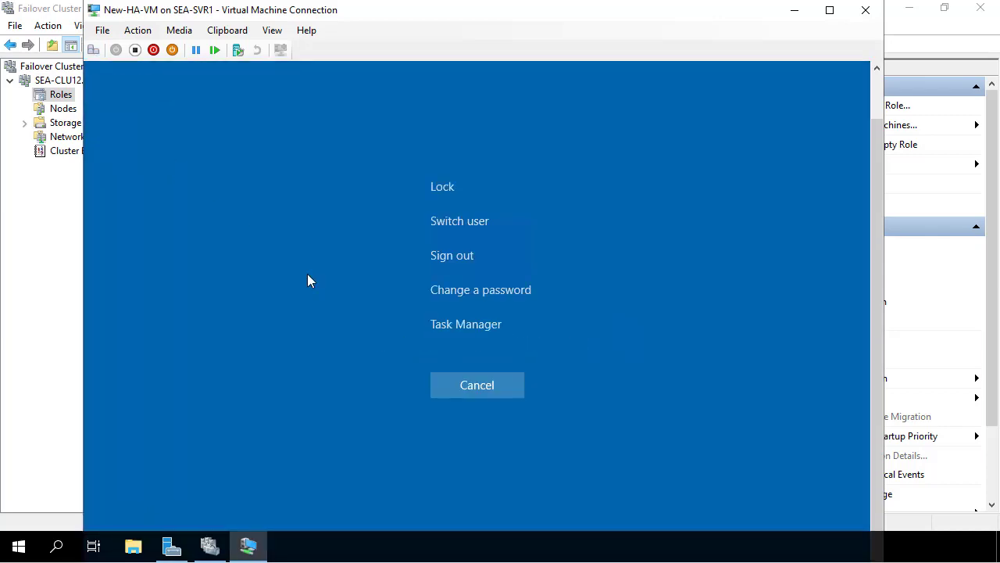
{"action": "left_click", "coordinate": [459, 325]}
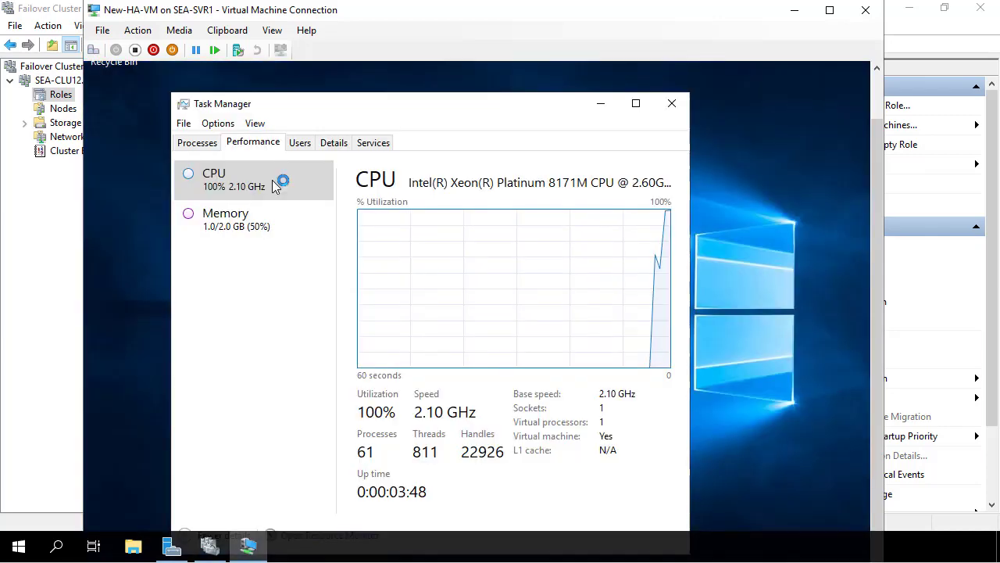
{"action": "left_click", "coordinate": [794, 11]}
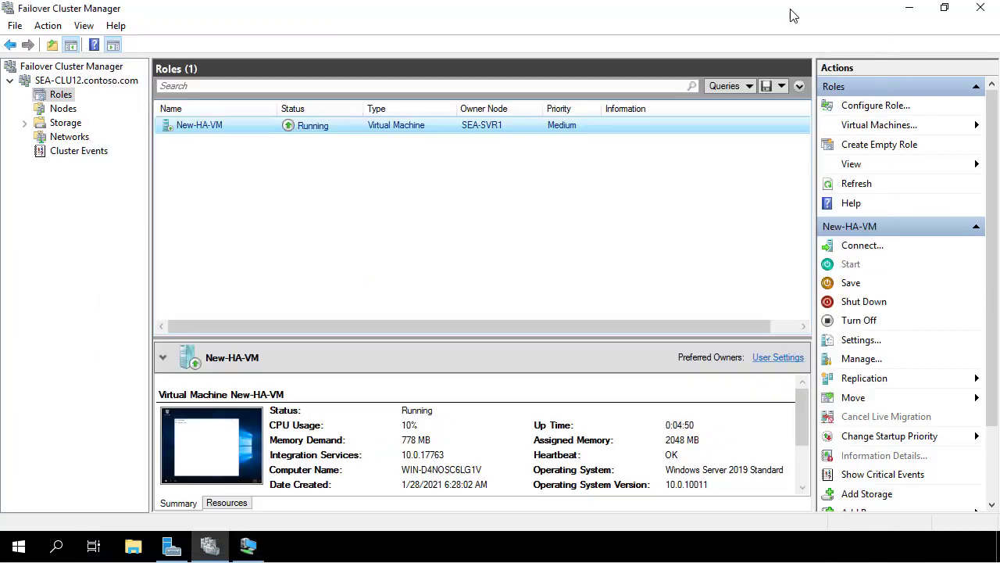
Live-migrate New-HA-VM via Move > Live Migration > Select Node, choosing SEA-SVR2 as destination
{"action": "right_click", "coordinate": [429, 133]}
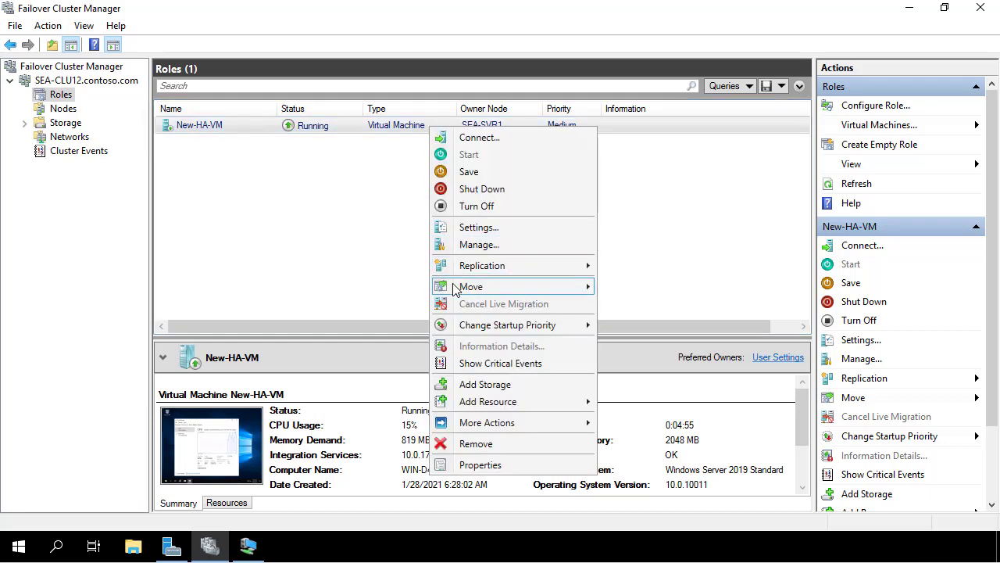
{"action": "mouse_move", "coordinate": [457, 291]}
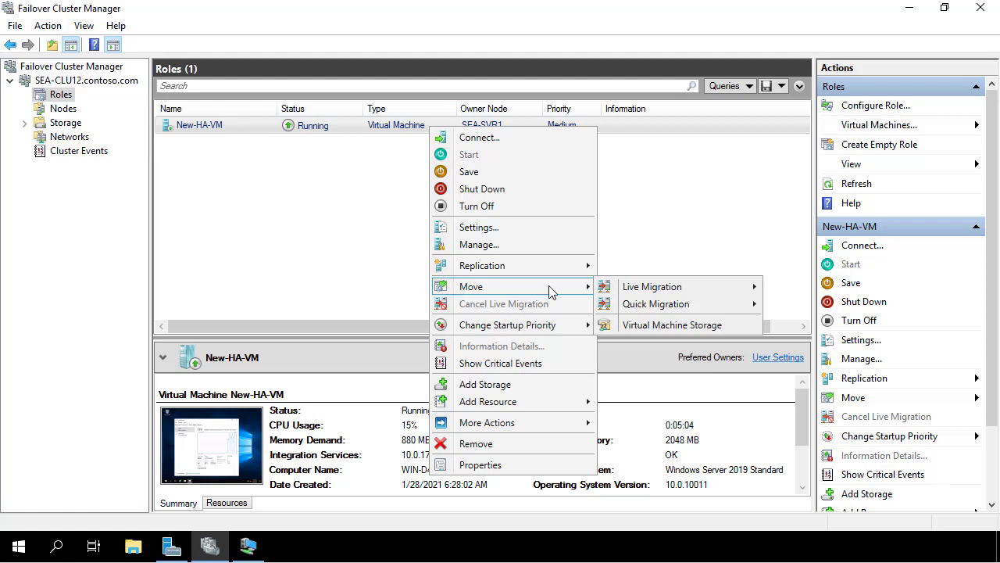
{"action": "mouse_move", "coordinate": [617, 290]}
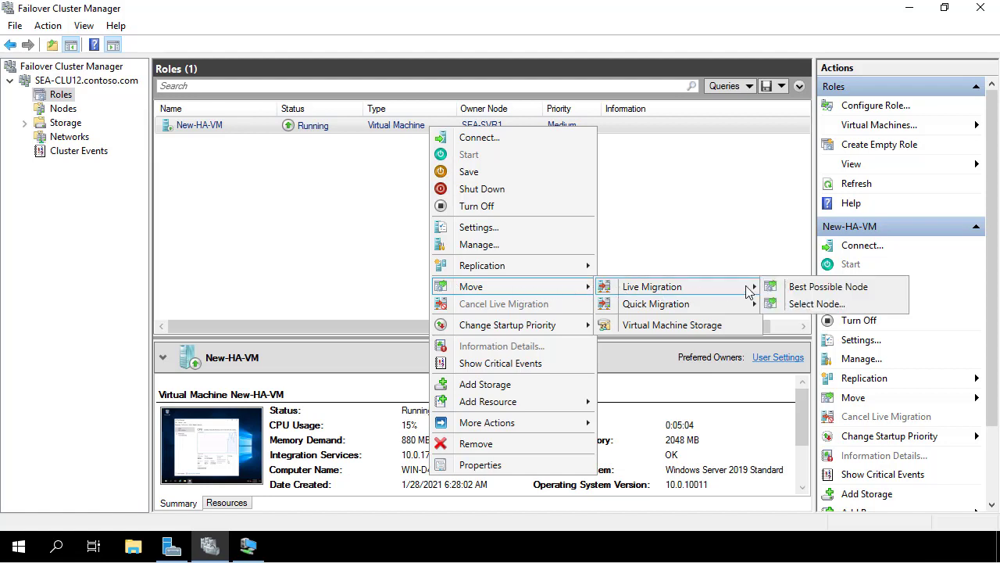
{"action": "left_click", "coordinate": [797, 308]}
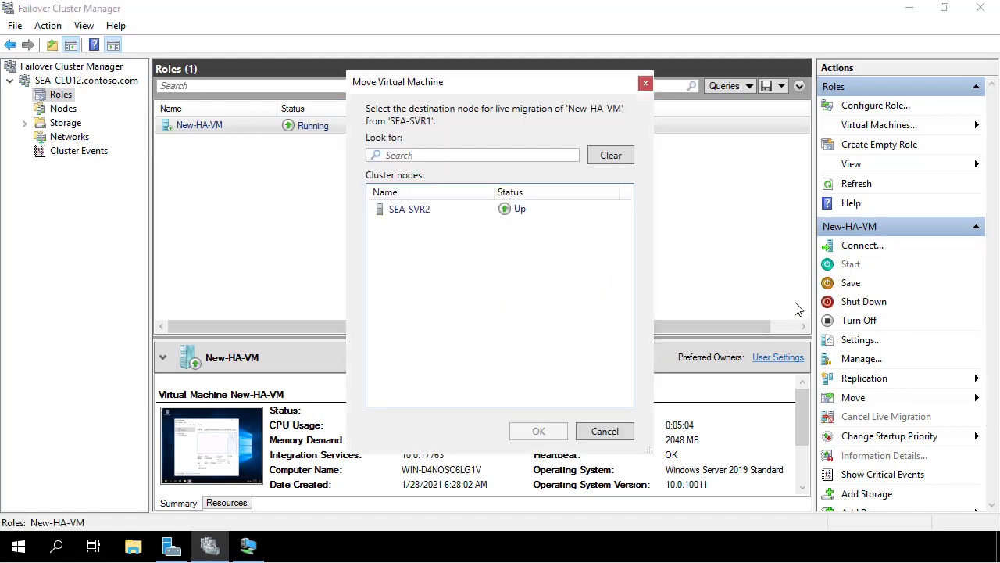
{"action": "left_click", "coordinate": [441, 216]}
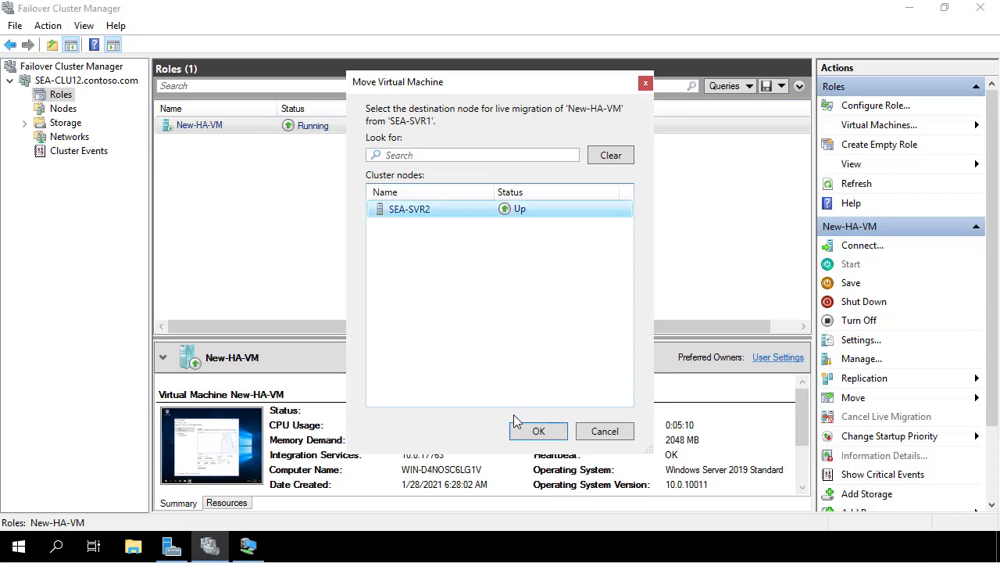
Confirm the move to SEA-SVR2, alternating between VM Task Manager and cluster view during migration
{"action": "left_click", "coordinate": [538, 431]}
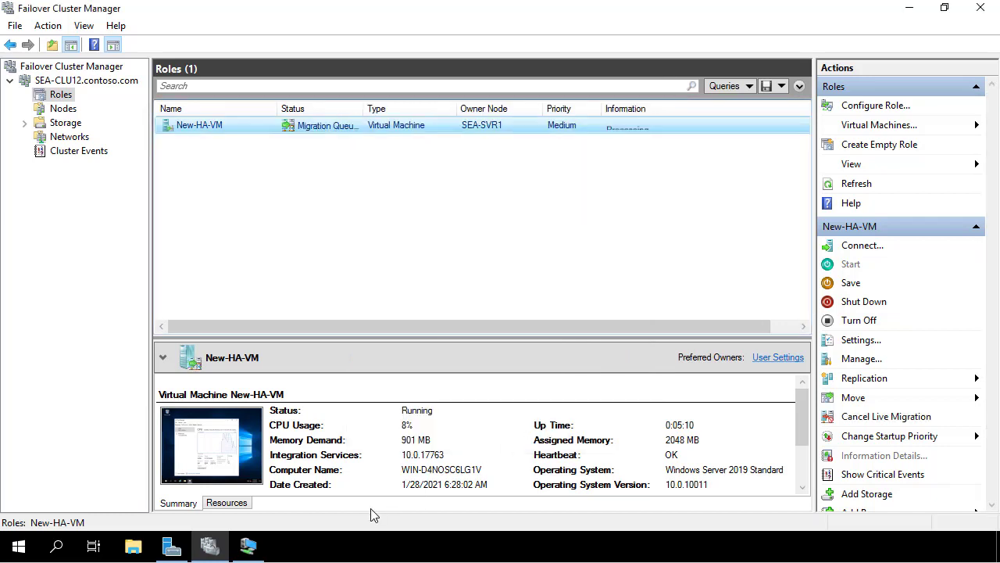
{"action": "mouse_move", "coordinate": [250, 550]}
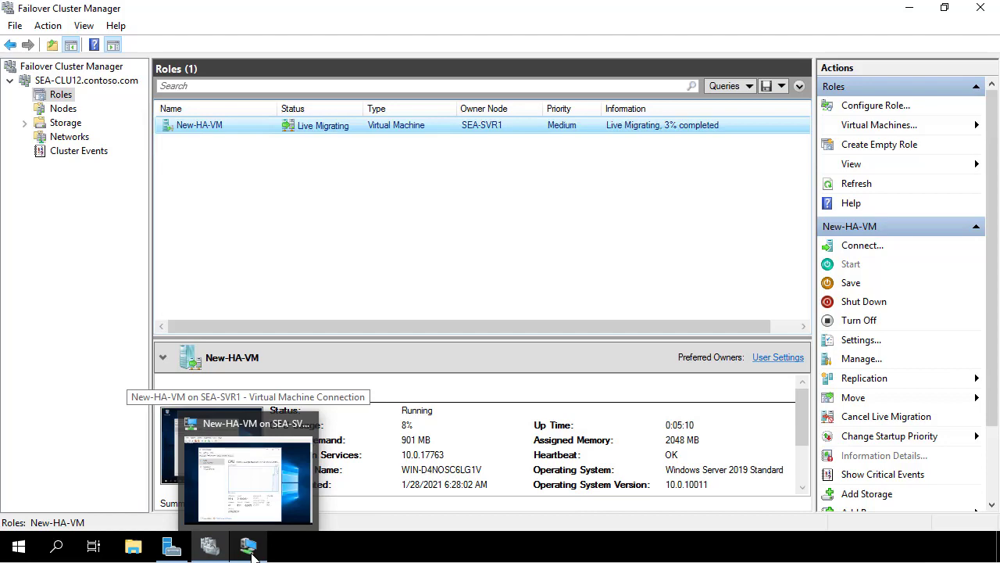
{"action": "left_click", "coordinate": [250, 551]}
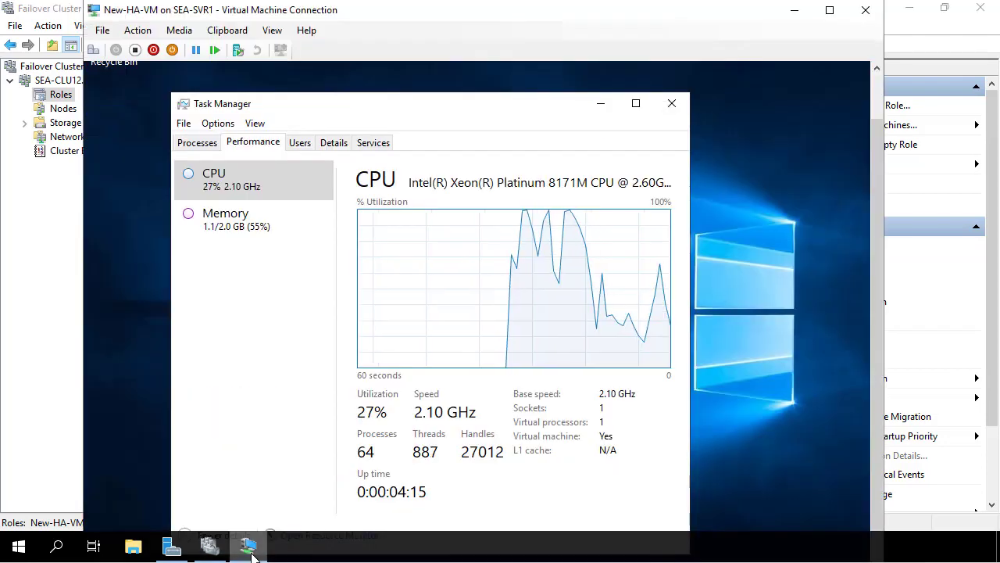
{"action": "left_click", "coordinate": [250, 551]}
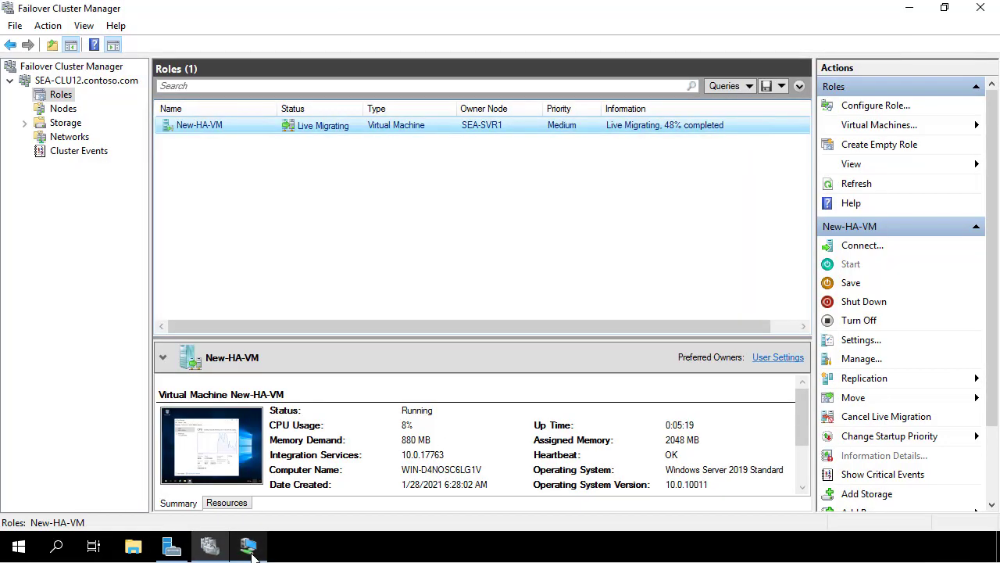
{"action": "left_click", "coordinate": [250, 551]}
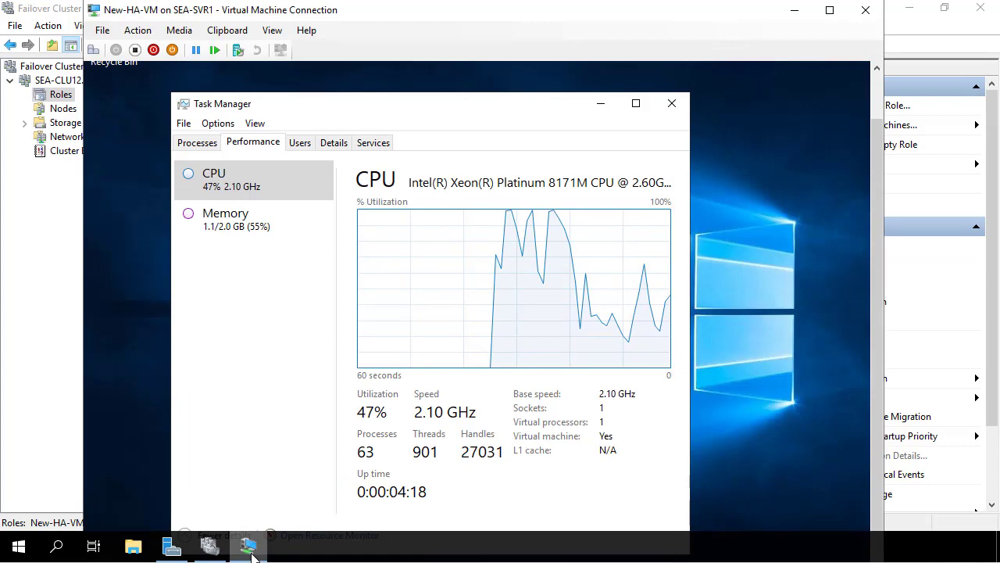
{"action": "left_click", "coordinate": [250, 551]}
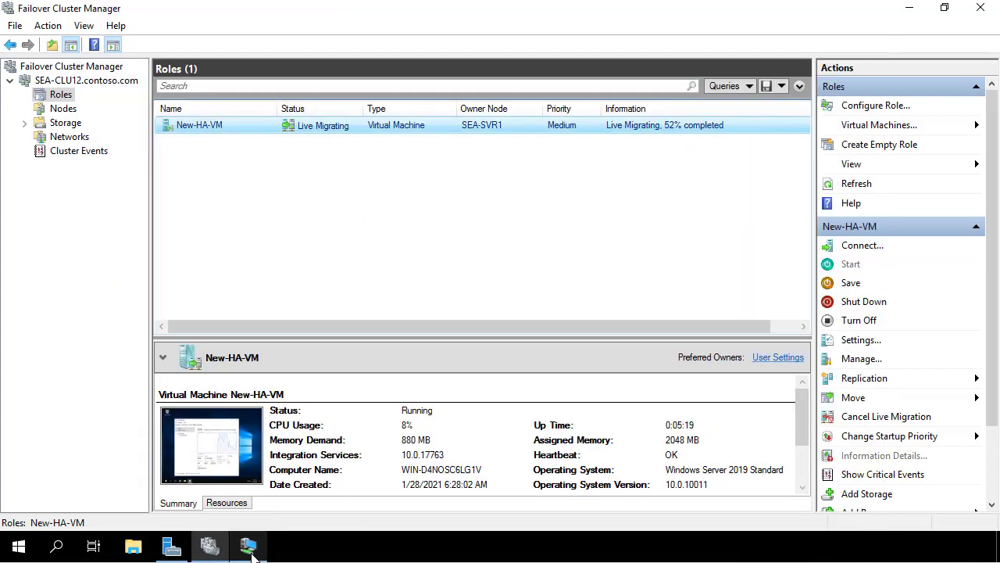
{"action": "left_click", "coordinate": [250, 551]}
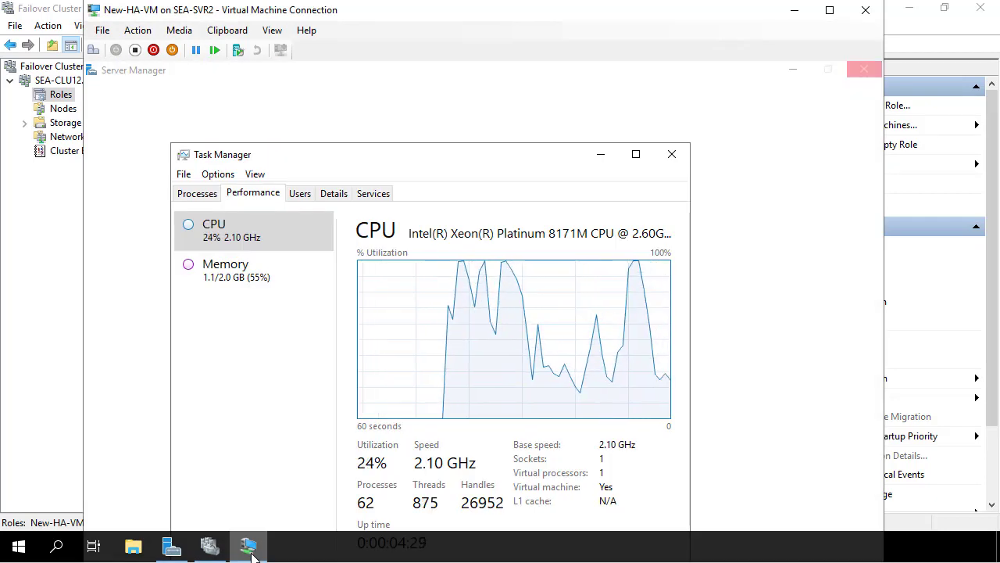
{"action": "left_click", "coordinate": [250, 548]}
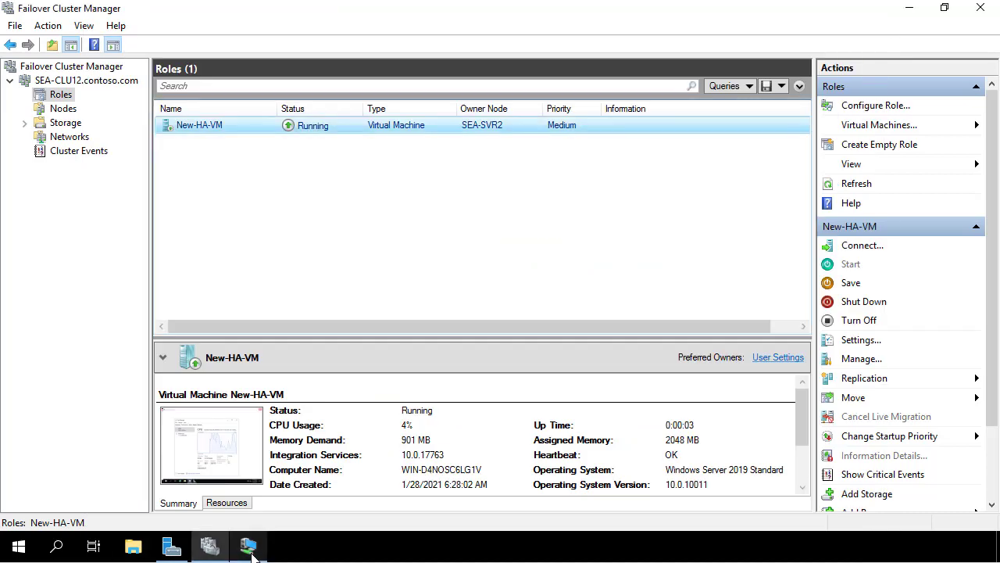
{"action": "left_click", "coordinate": [248, 547]}
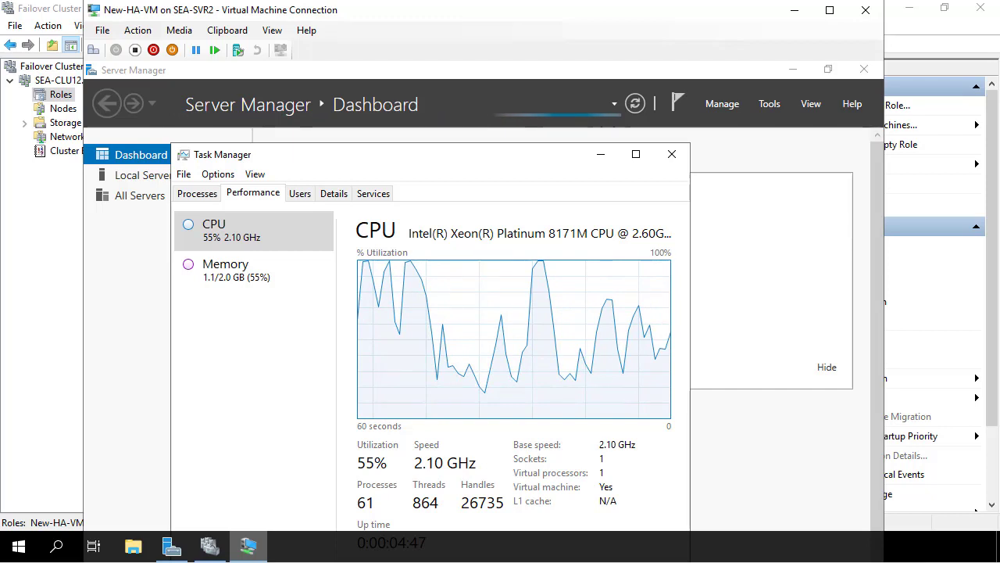
{"action": "left_click", "coordinate": [248, 554]}
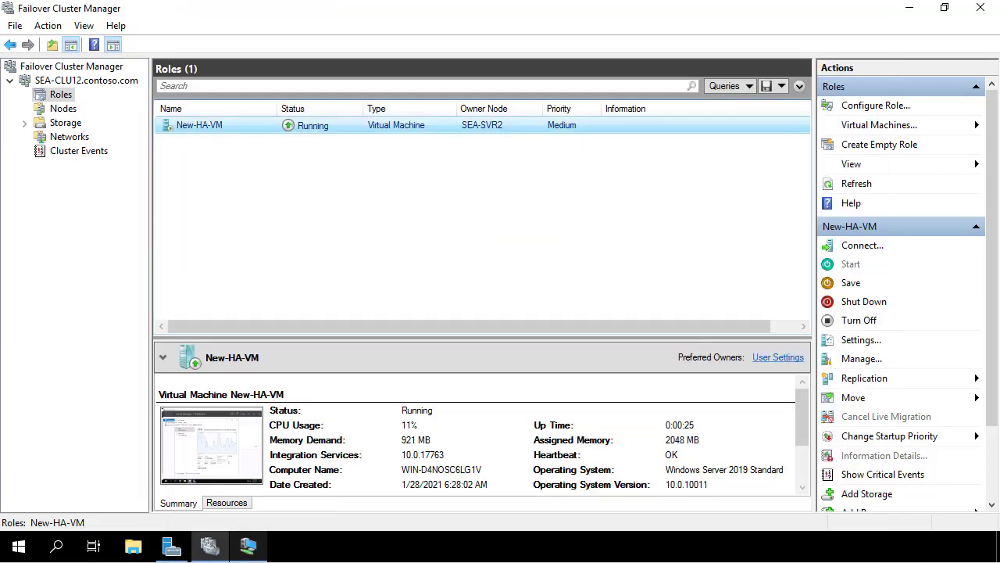